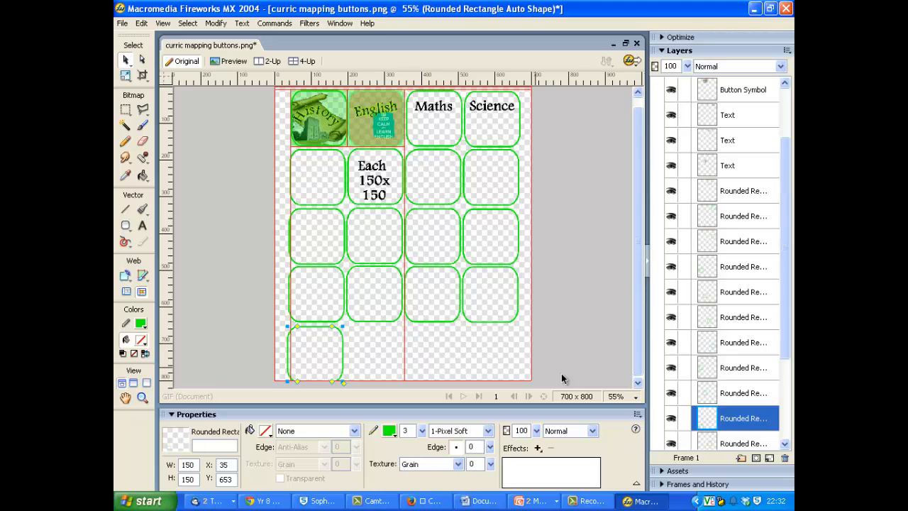
Nudge the single rounded rectangle in the fifth row rightwards to X 40.
{"action": "key", "text": "Right"}
{"action": "key", "text": "Right"}
{"action": "key", "text": "Right"}
{"action": "key", "text": "Right"}
{"action": "key", "text": "Right"}
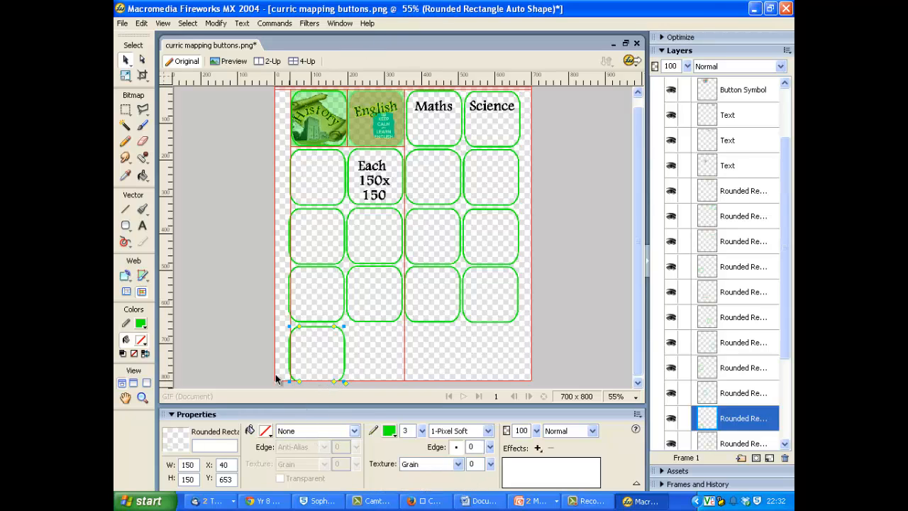
Set the canvas height to 850 pixels and leave no objects selected.
{"action": "left_click", "coordinate": [261, 354]}
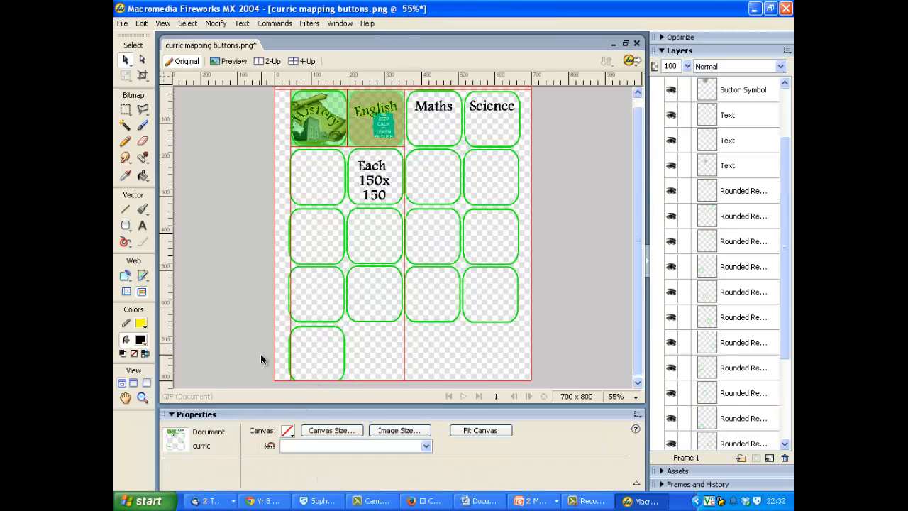
{"action": "left_click", "coordinate": [331, 432]}
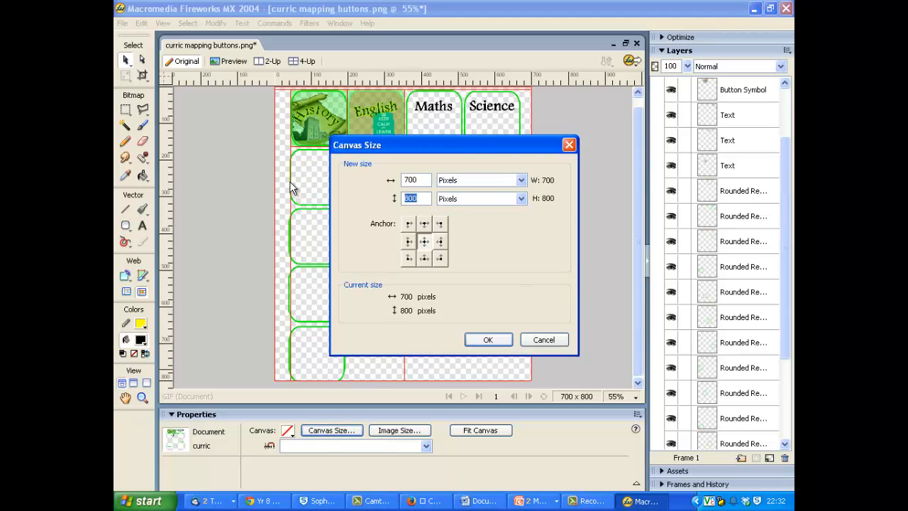
{"action": "type", "text": "850"}
{"action": "key", "text": "Return"}
{"action": "key", "text": "ctrl+a"}
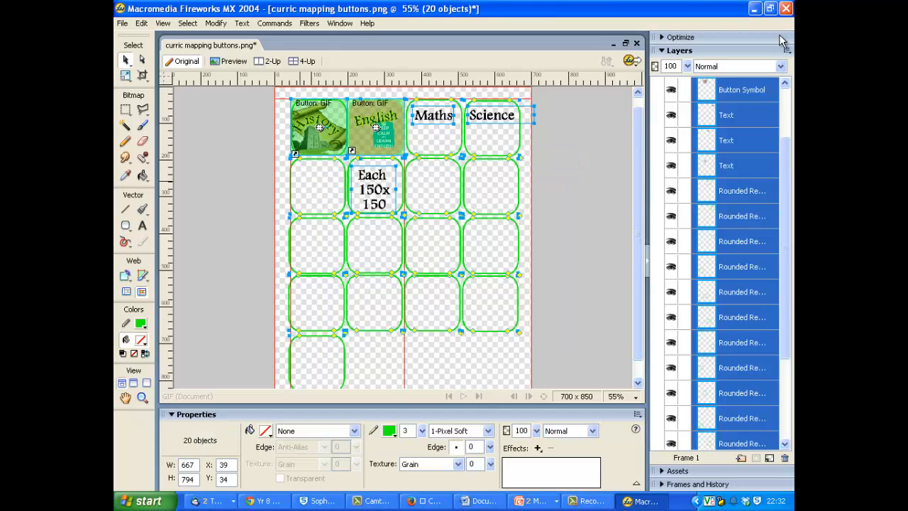
{"action": "scroll", "coordinate": [637, 160], "scroll_direction": "down", "scroll_amount": 1}
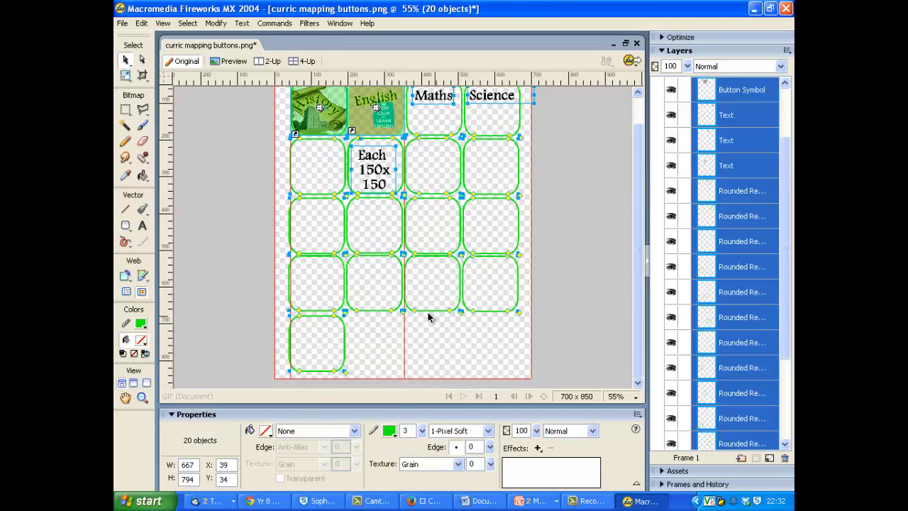
{"action": "left_click", "coordinate": [276, 317]}
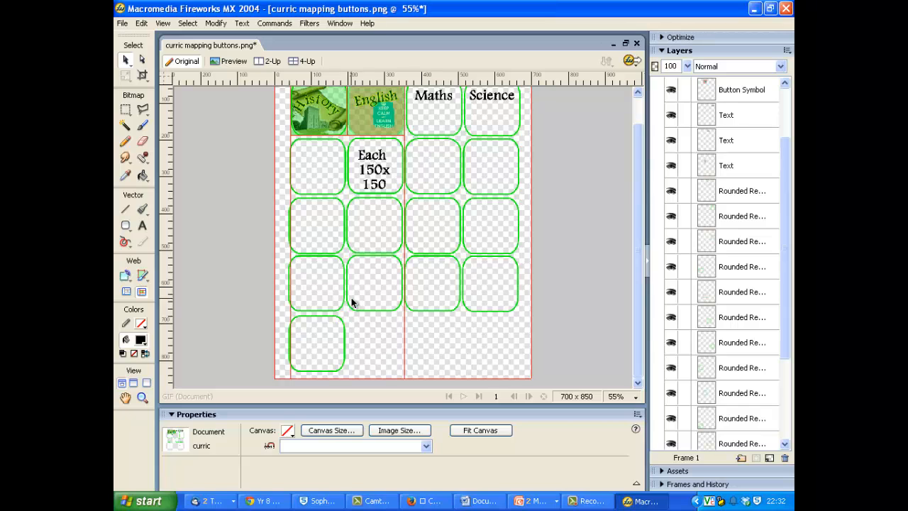
Copy the rounded rectangle in the fourth row's second column into the fifth row below it, at about X 197, Y 676.
{"action": "left_click", "coordinate": [346, 308]}
{"action": "left_click", "coordinate": [353, 310]}
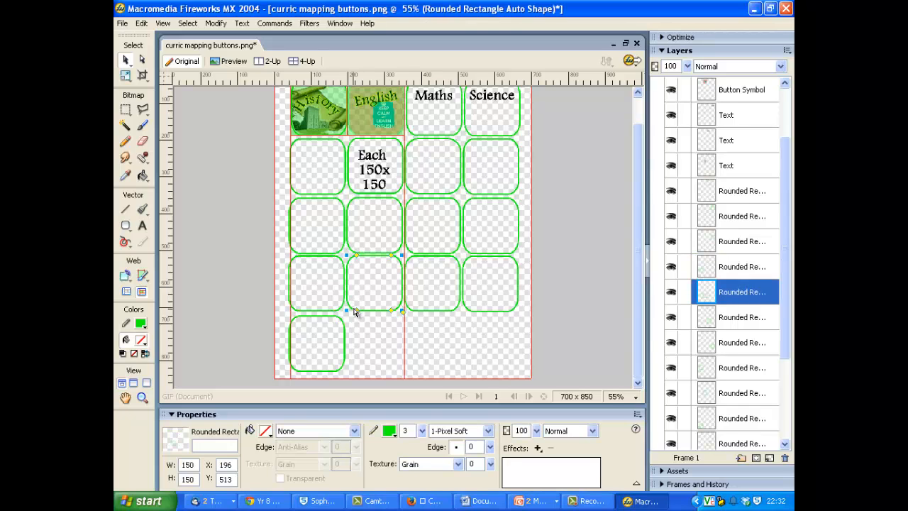
{"action": "left_click", "coordinate": [367, 311], "text": "shift"}
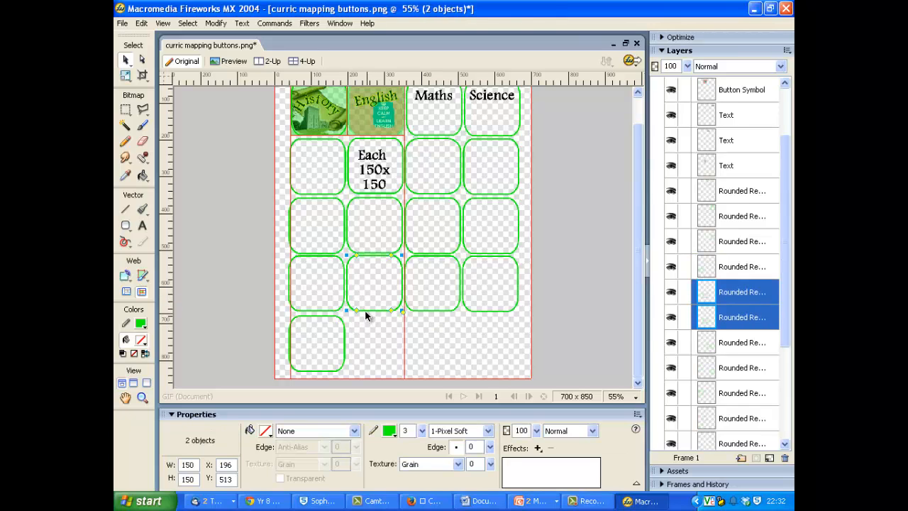
{"action": "mouse_move", "coordinate": [361, 312]}
{"action": "left_mouse_down"}
{"action": "mouse_move", "coordinate": [359, 340]}
{"action": "mouse_move", "coordinate": [360, 309]}
{"action": "left_mouse_up"}
{"action": "left_click_drag", "start_coordinate": [365, 311], "coordinate": [367, 368]}
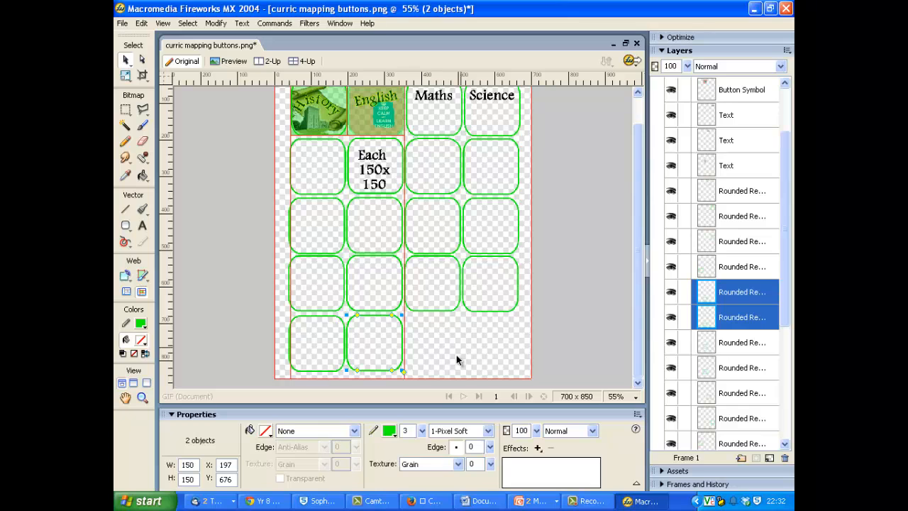
Open the English button symbol, examine its artwork up close, close its editor and inspect the button on the canvas.
{"action": "left_click_drag", "start_coordinate": [631, 265], "coordinate": [629, 197]}
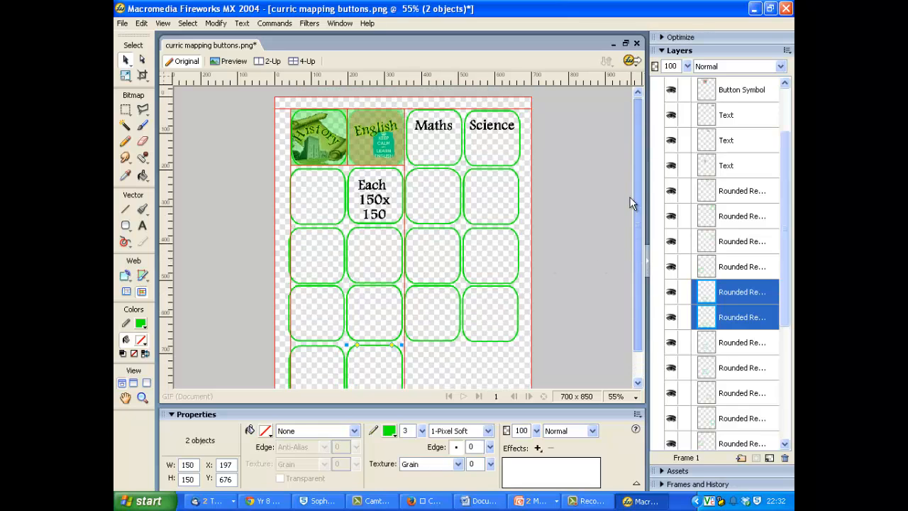
{"action": "double_click", "coordinate": [386, 133]}
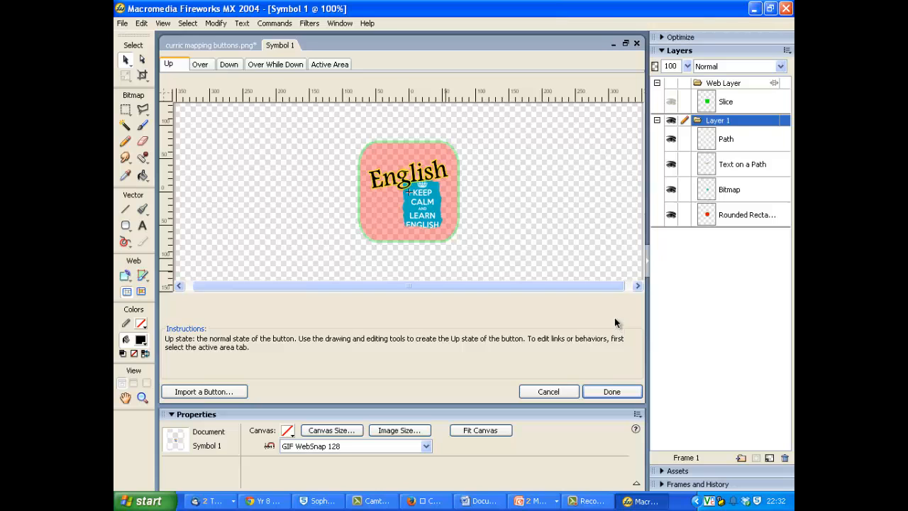
{"action": "scroll", "coordinate": [615, 322], "scroll_direction": "up", "scroll_amount": 7}
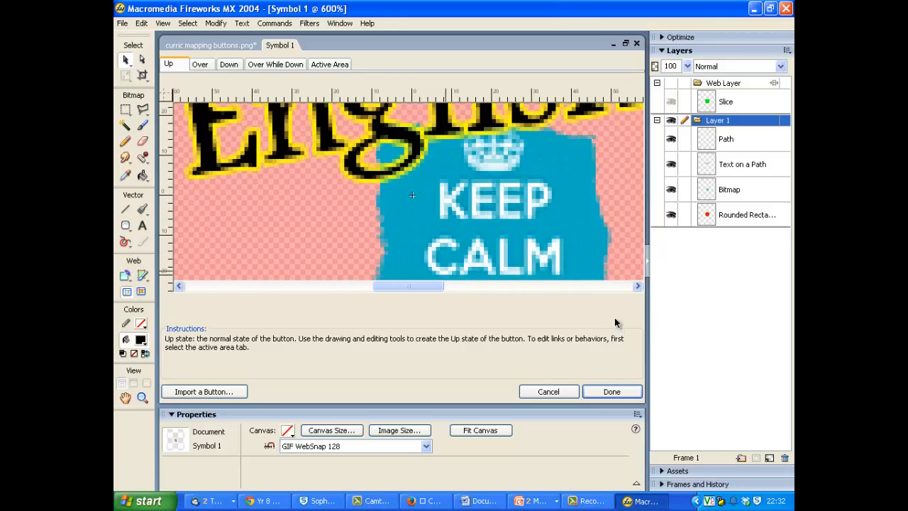
{"action": "scroll", "coordinate": [615, 323], "scroll_direction": "down", "scroll_amount": 1}
{"action": "scroll", "coordinate": [616, 323], "scroll_direction": "down", "scroll_amount": 7}
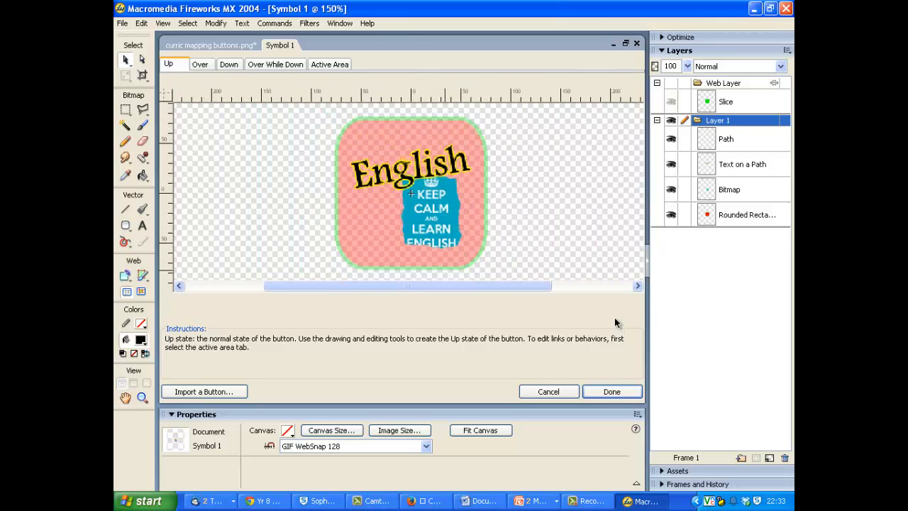
{"action": "left_click", "coordinate": [601, 391]}
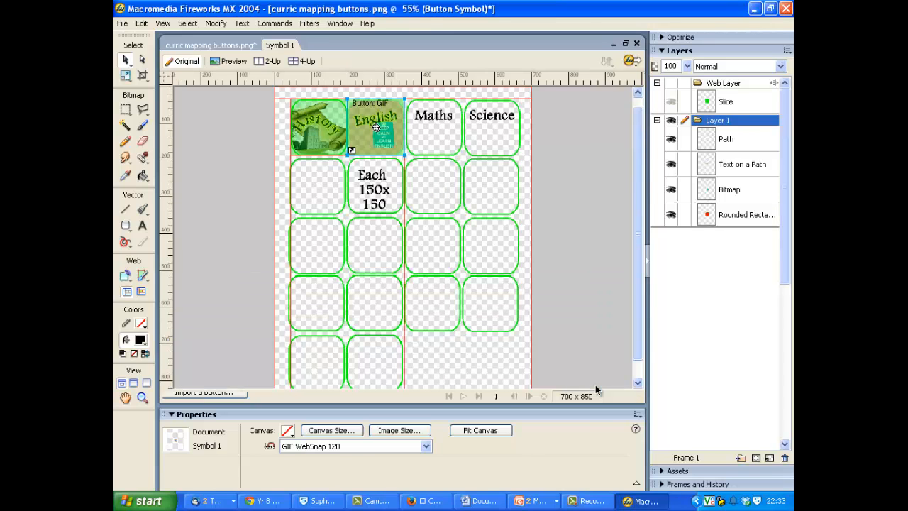
{"action": "scroll", "coordinate": [646, 352], "scroll_direction": "up", "scroll_amount": 7}
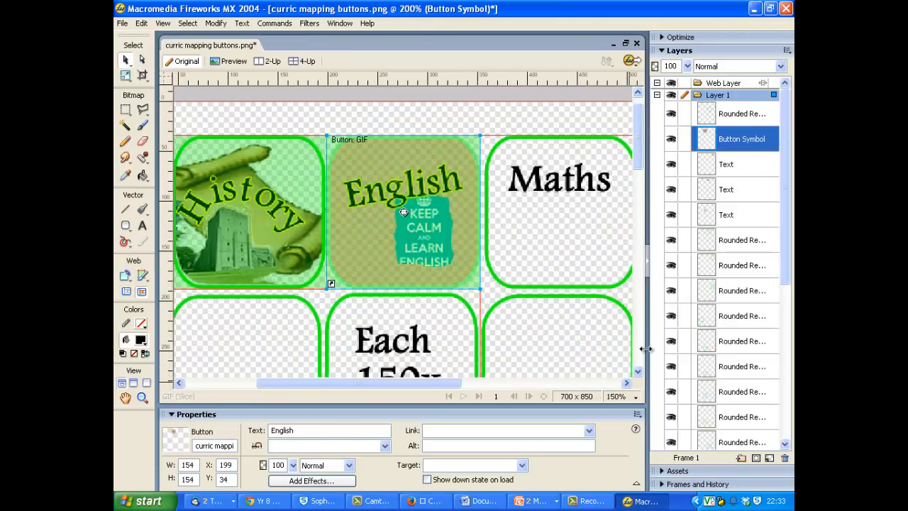
{"action": "scroll", "coordinate": [645, 348], "scroll_direction": "down", "scroll_amount": 7}
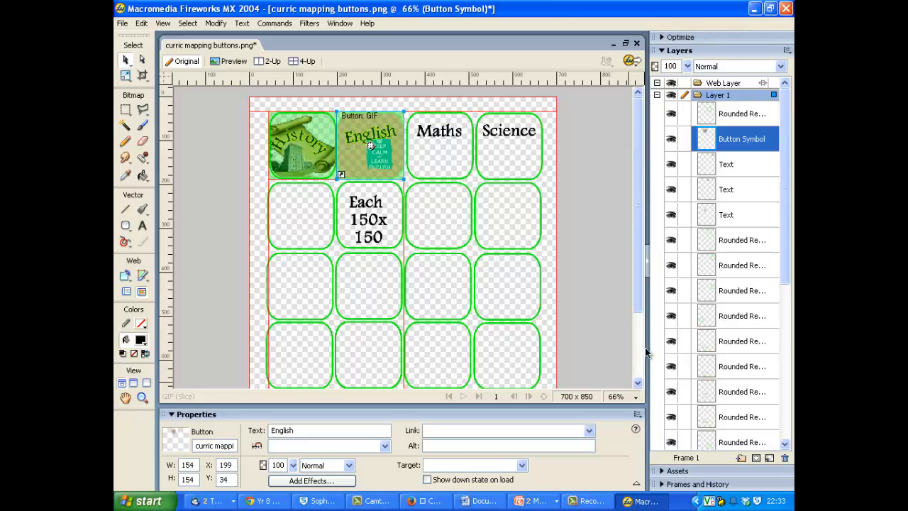
{"action": "left_click", "coordinate": [584, 501]}
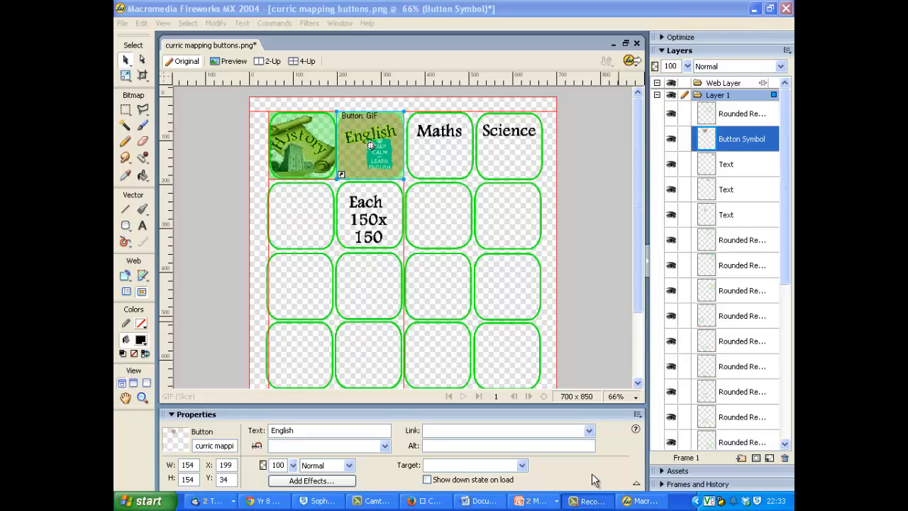
{"action": "left_click", "coordinate": [731, 445]}
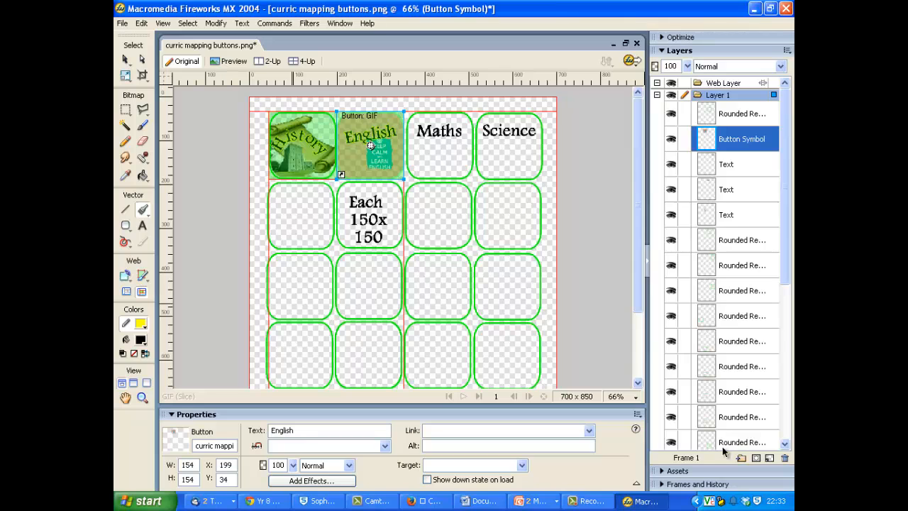
Draw an arch about 118 by 70 pixels with the Vector Path tool inside the third row's third rounded rectangle.
{"action": "left_click", "coordinate": [142, 210]}
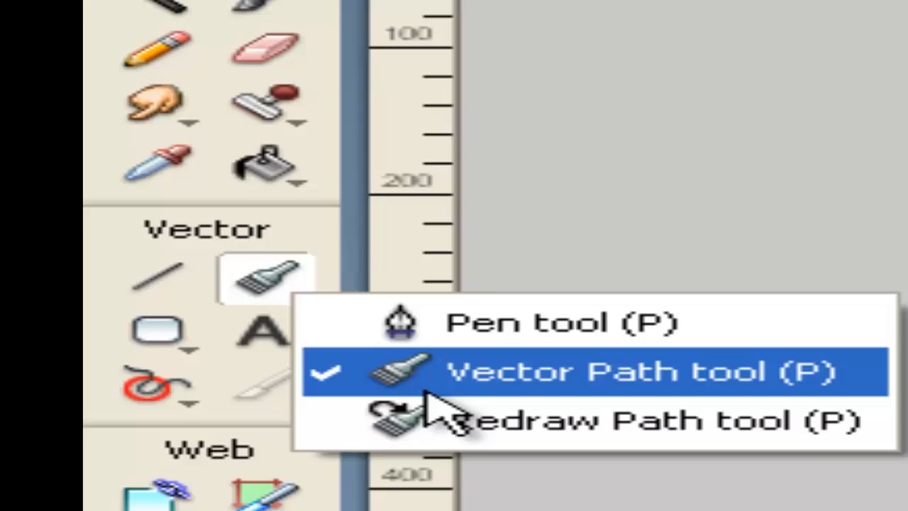
{"action": "left_click", "coordinate": [170, 237]}
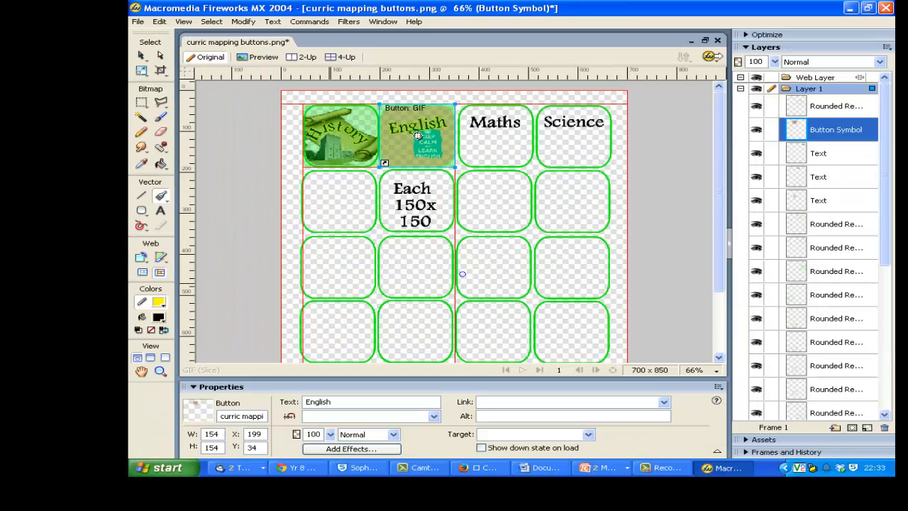
{"action": "left_click", "coordinate": [462, 279]}
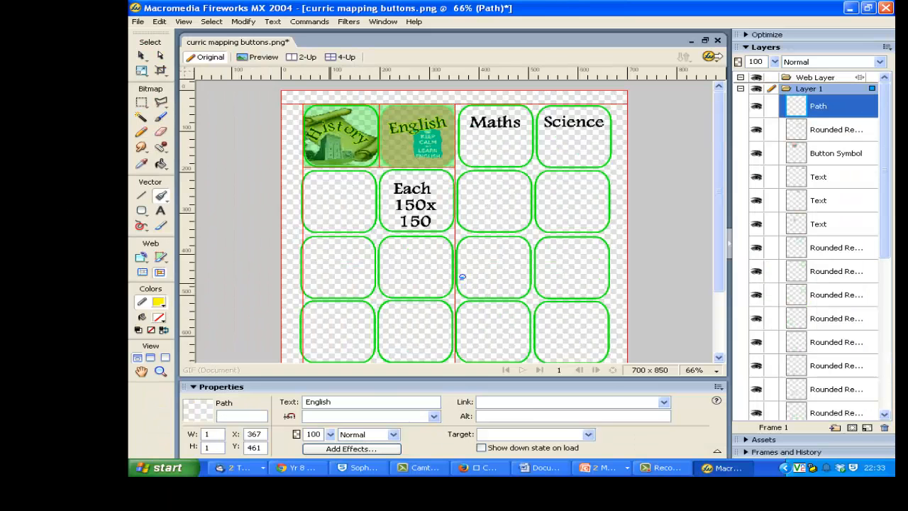
{"action": "left_click_drag", "start_coordinate": [478, 257], "coordinate": [481, 256]}
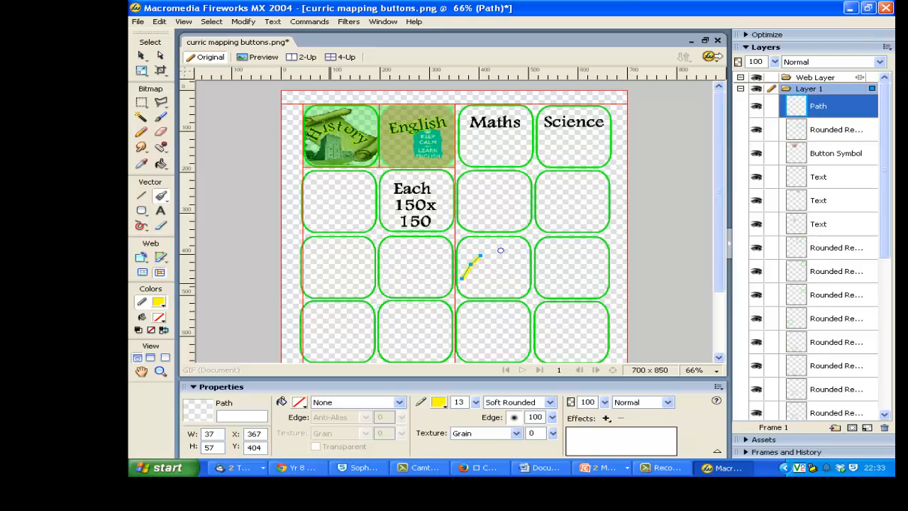
{"action": "left_click", "coordinate": [497, 252]}
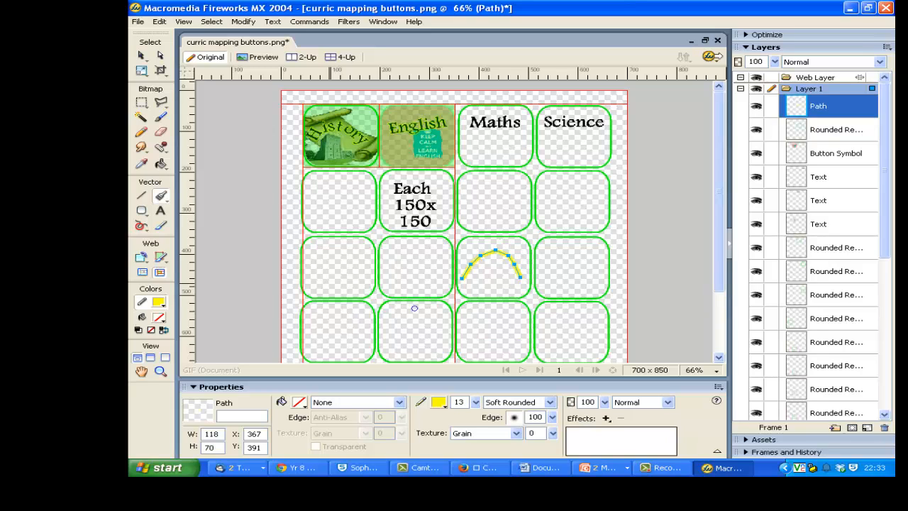
Add a text box about 117 pixels wide in the third row's fourth rounded rectangle and enter TUTOR.
{"action": "left_click", "coordinate": [160, 211]}
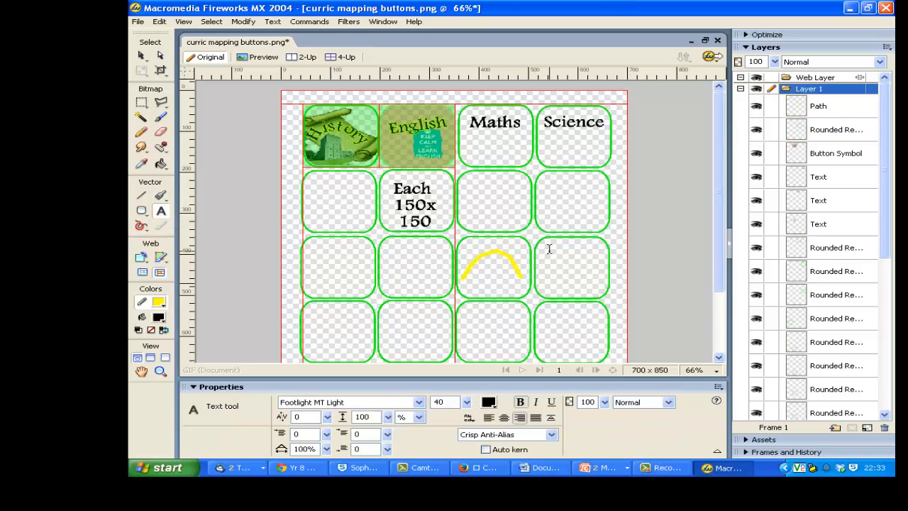
{"action": "left_click_drag", "start_coordinate": [547, 249], "coordinate": [606, 281]}
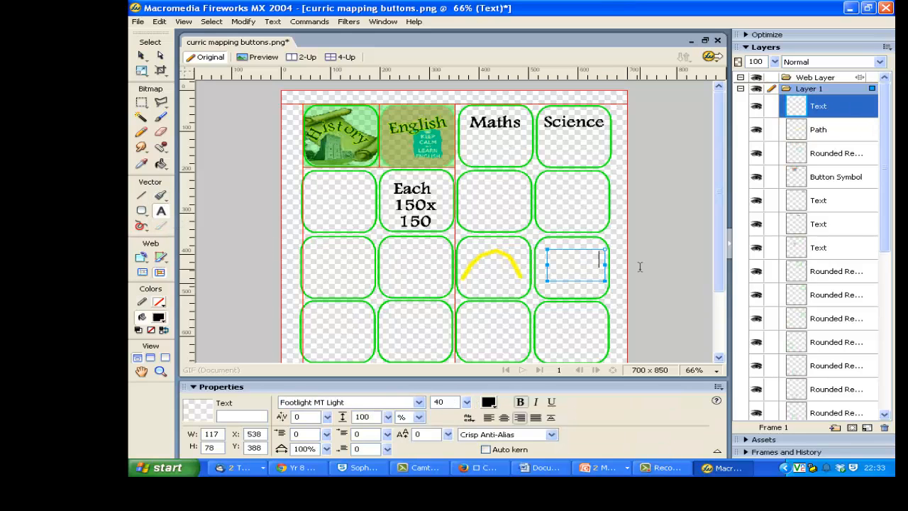
{"action": "type", "text": "TUTOR"}
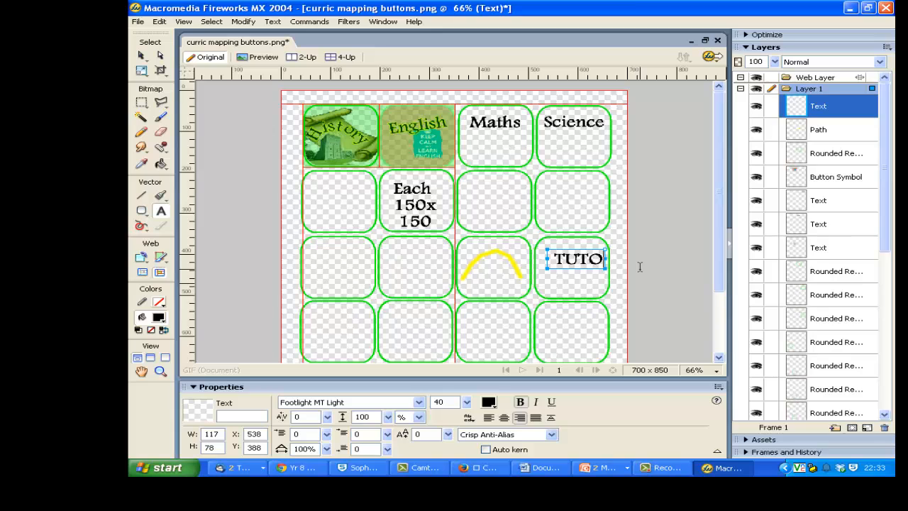
{"action": "key", "text": "BackSpace"}
{"action": "key", "text": "BackSpace"}
{"action": "type", "text": "OR"}
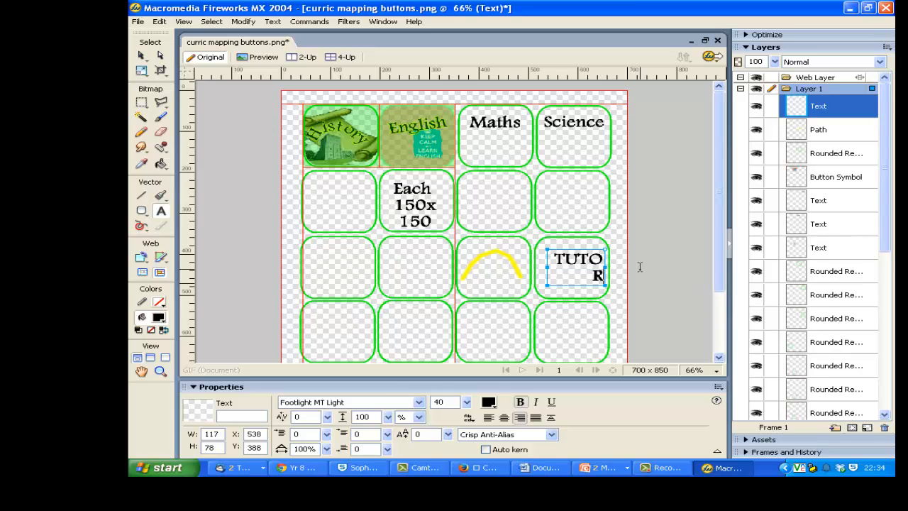
Change the new text to read Tutor and centre-align it.
{"action": "key", "text": "ctrl+a"}
{"action": "left_click", "coordinate": [501, 124]}
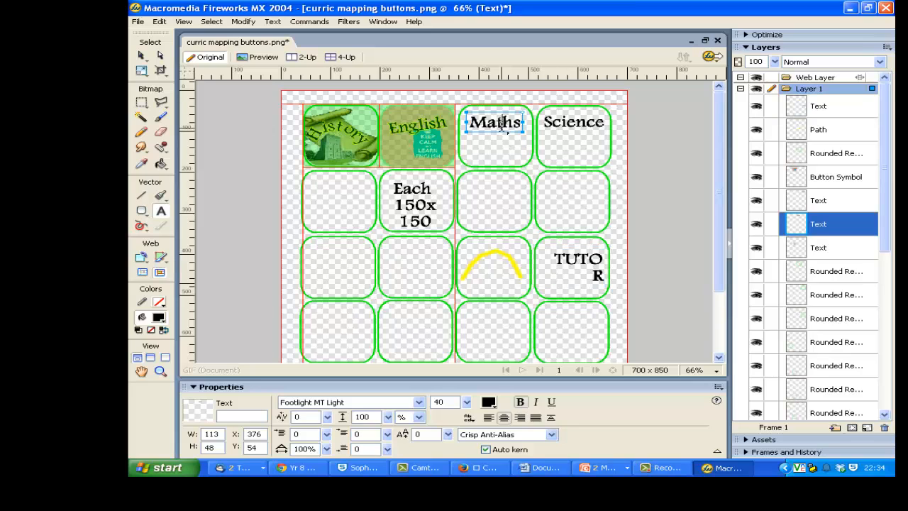
{"action": "left_click", "coordinate": [575, 263]}
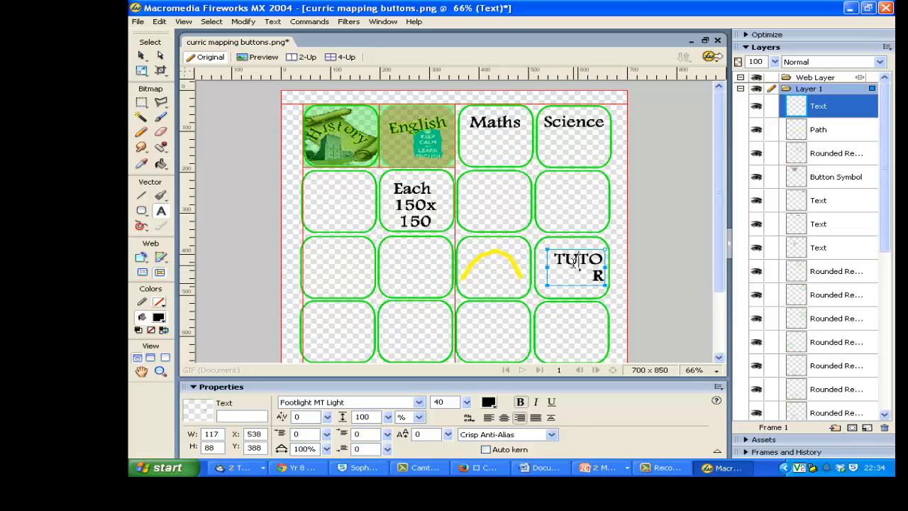
{"action": "key", "text": "BackSpace"}
{"action": "key", "text": "Delete"}
{"action": "key", "text": "Delete"}
{"action": "key", "text": "Delete"}
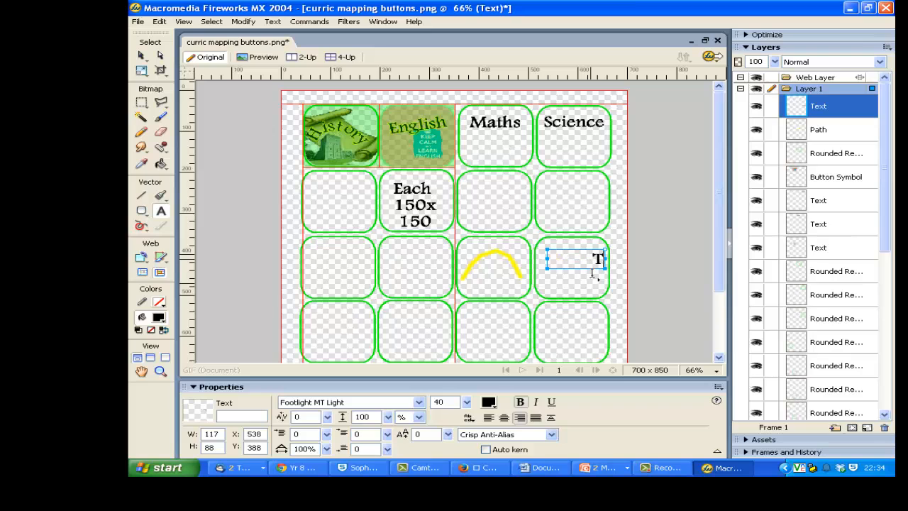
{"action": "type", "text": "utor"}
{"action": "left_click", "coordinate": [504, 417]}
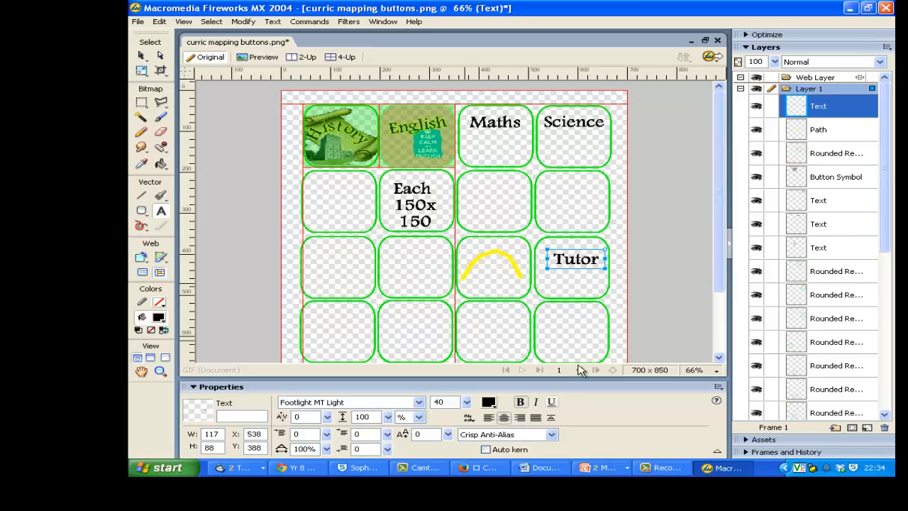
{"action": "left_click", "coordinate": [642, 294]}
Move the Tutor text onto the yellow arch and attach it to that path.
{"action": "left_click", "coordinate": [142, 56]}
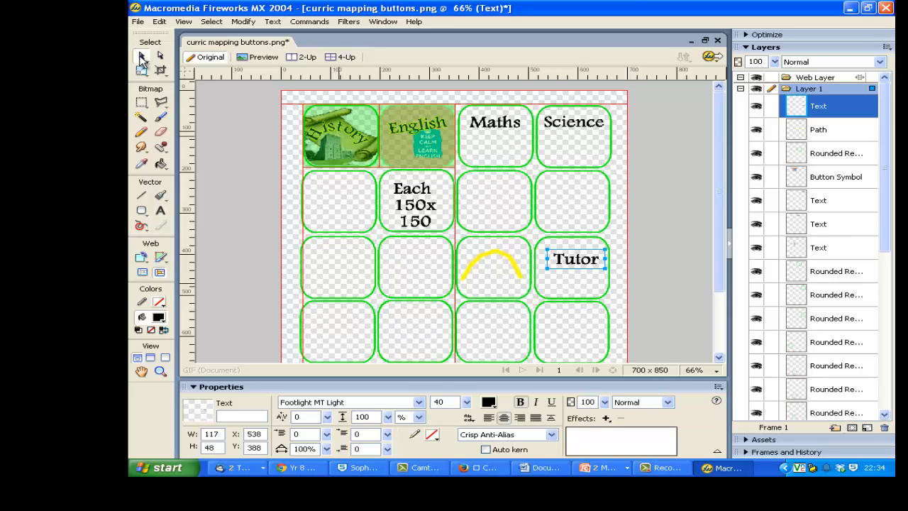
{"action": "left_click_drag", "start_coordinate": [572, 264], "coordinate": [496, 260]}
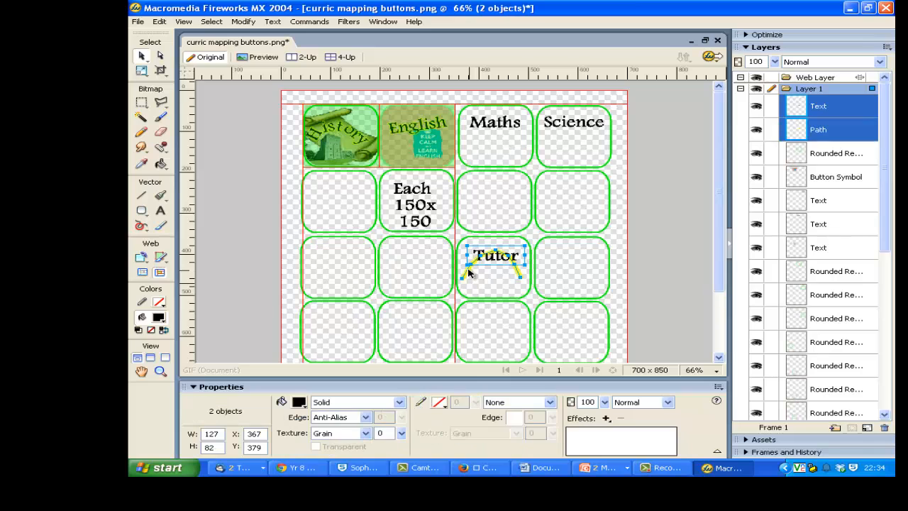
{"action": "left_click", "coordinate": [466, 272], "text": "shift"}
{"action": "left_click", "coordinate": [272, 21]}
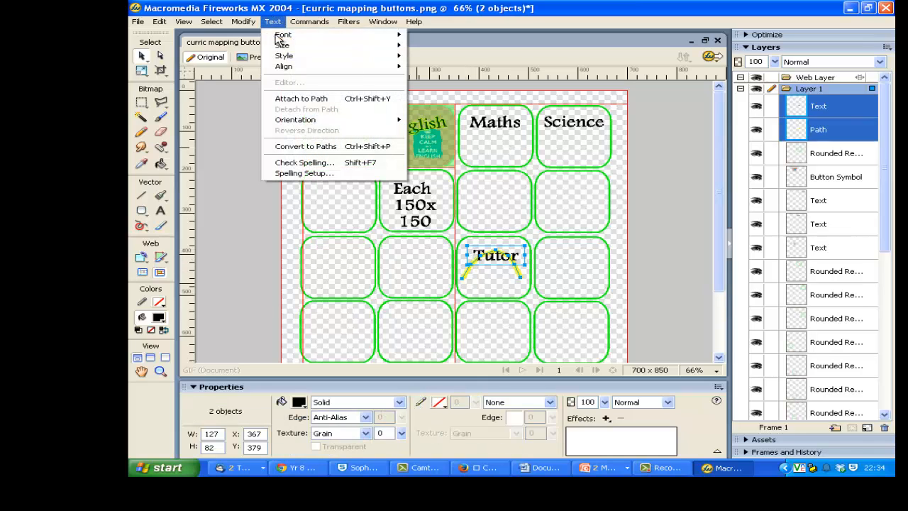
{"action": "left_click", "coordinate": [312, 100]}
{"action": "left_click", "coordinate": [653, 271]}
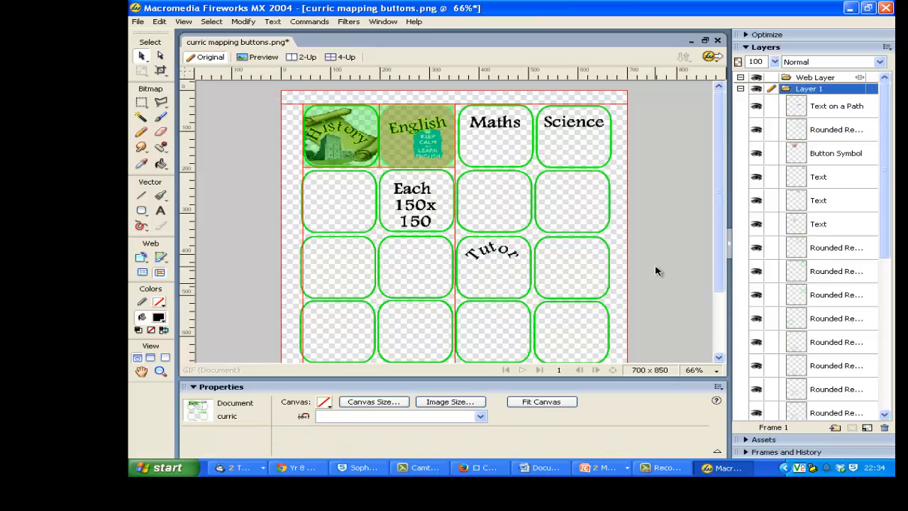
Duplicate the curved Tutor text and place the copy in the third row's fourth rounded rectangle.
{"action": "left_click", "coordinate": [501, 263]}
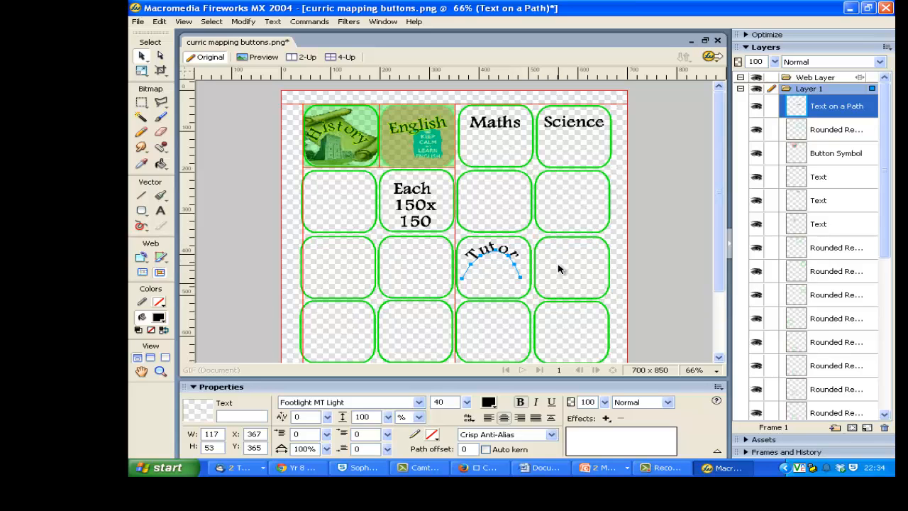
{"action": "key", "text": "ctrl+c"}
{"action": "key", "text": "ctrl+v"}
{"action": "left_click_drag", "start_coordinate": [496, 254], "coordinate": [565, 250]}
Replace the wording of the copied curved text with Geography.
{"action": "key", "text": "t"}
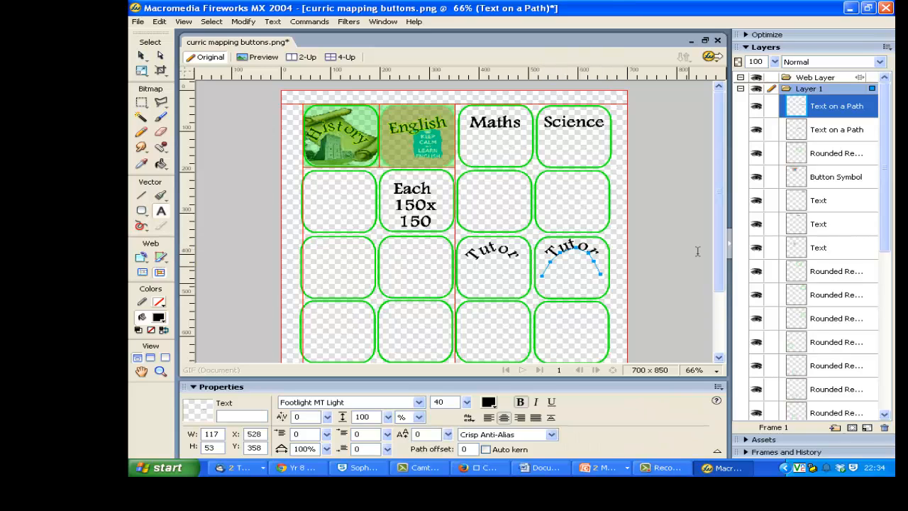
{"action": "key", "text": "Delete"}
{"action": "key", "text": "Delete"}
{"action": "key", "text": "Delete"}
{"action": "key", "text": "Delete"}
{"action": "type", "text": "History"}
{"action": "key", "text": "BackSpace"}
{"action": "key", "text": "BackSpace"}
{"action": "key", "text": "BackSpace"}
{"action": "key", "text": "BackSpace"}
{"action": "key", "text": "BackSpace"}
{"action": "key", "text": "BackSpace"}
{"action": "type", "text": "Geography"}
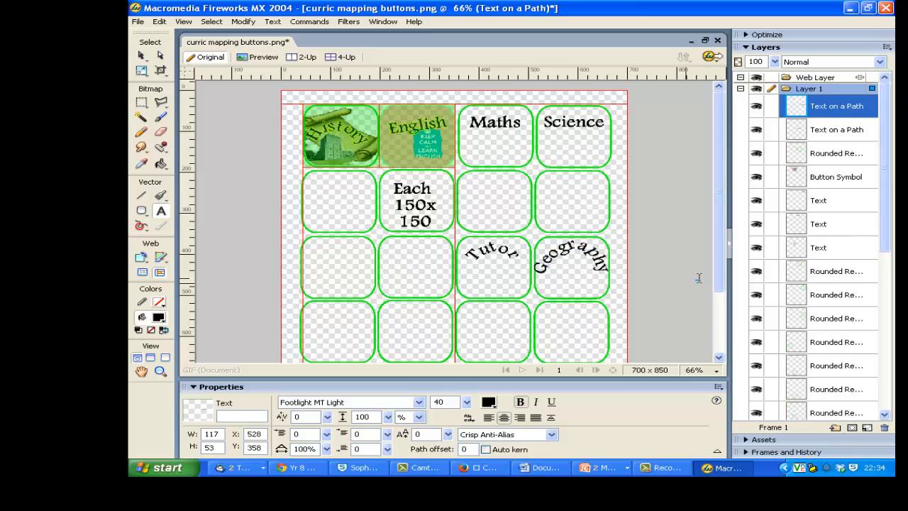
{"action": "key", "text": "Escape"}
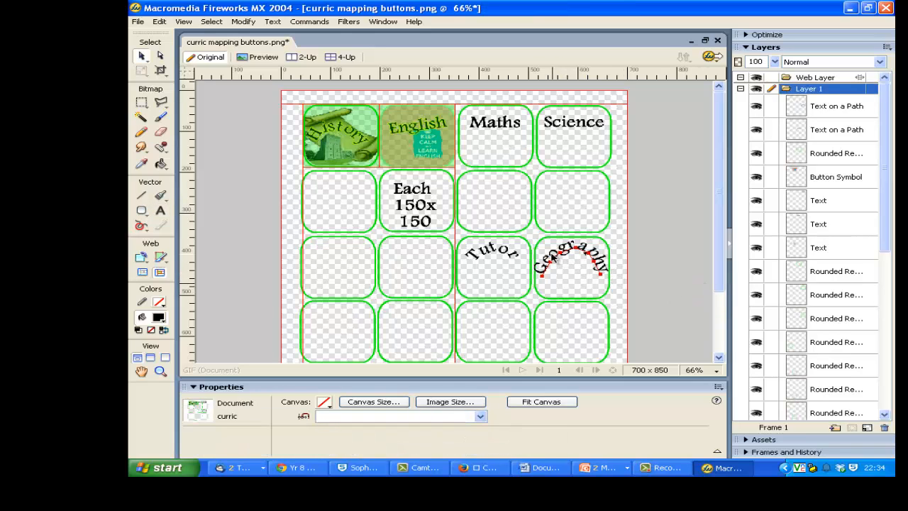
Set the curved Geography text's font size to 30.
{"action": "left_click", "coordinate": [553, 260]}
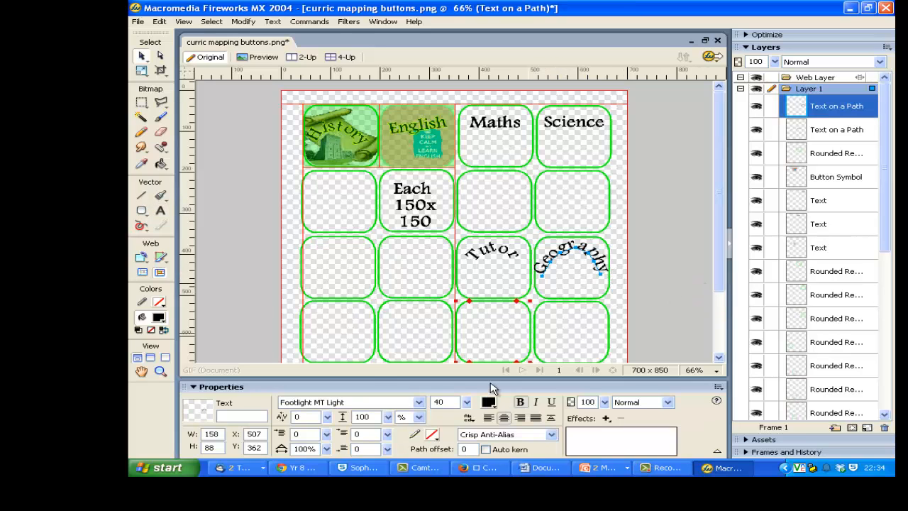
{"action": "key", "text": "ctrl+a"}
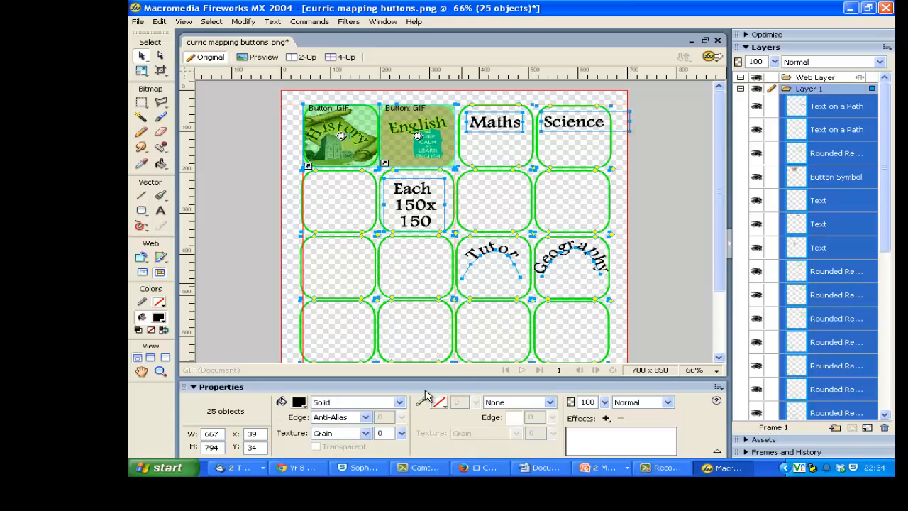
{"action": "left_click", "coordinate": [641, 284]}
{"action": "left_click", "coordinate": [598, 260]}
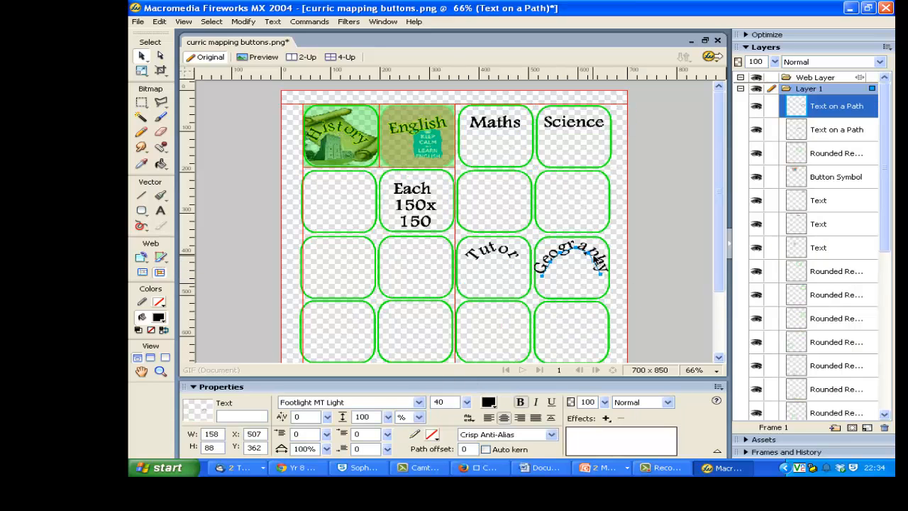
{"action": "mouse_move", "coordinate": [470, 403]}
{"action": "left_mouse_down"}
{"action": "mouse_move", "coordinate": [487, 311]}
{"action": "mouse_move", "coordinate": [472, 406]}
{"action": "left_mouse_up"}
Set the curved Tutor text's font size to 30 to match Geography.
{"action": "left_click", "coordinate": [477, 256]}
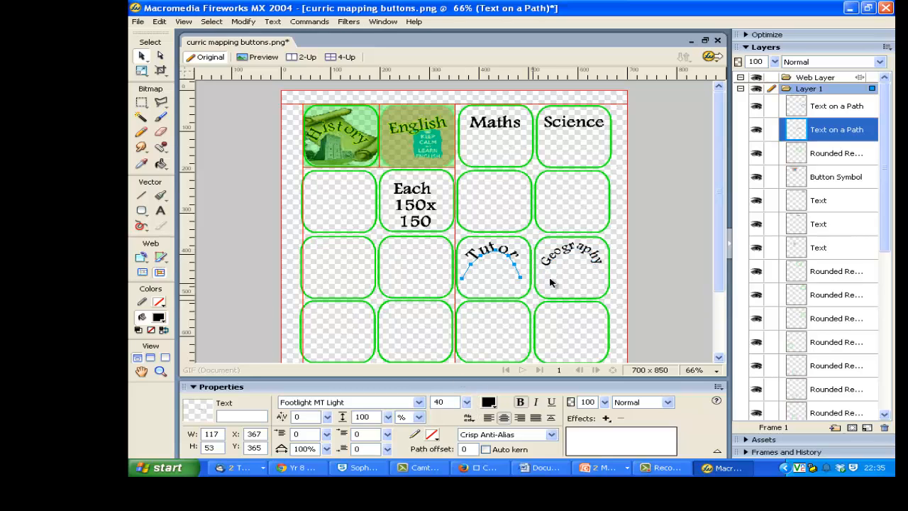
{"action": "left_click", "coordinate": [551, 271]}
{"action": "left_click", "coordinate": [499, 257]}
{"action": "left_click_drag", "start_coordinate": [442, 402], "coordinate": [408, 402]}
{"action": "type", "text": "30"}
{"action": "key", "text": "Return"}
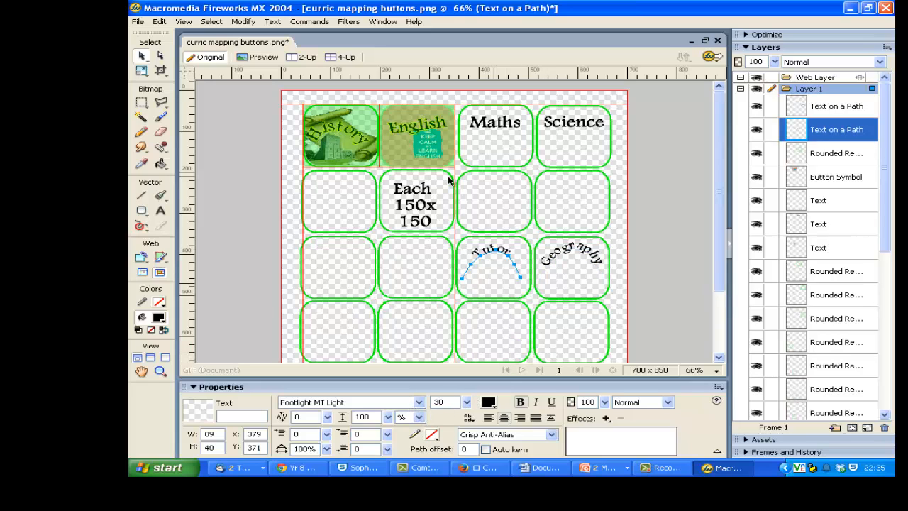
Set the font size of the Maths and Science labels in the first row to 30.
{"action": "left_click", "coordinate": [480, 127]}
{"action": "left_click_drag", "start_coordinate": [443, 401], "coordinate": [394, 397]}
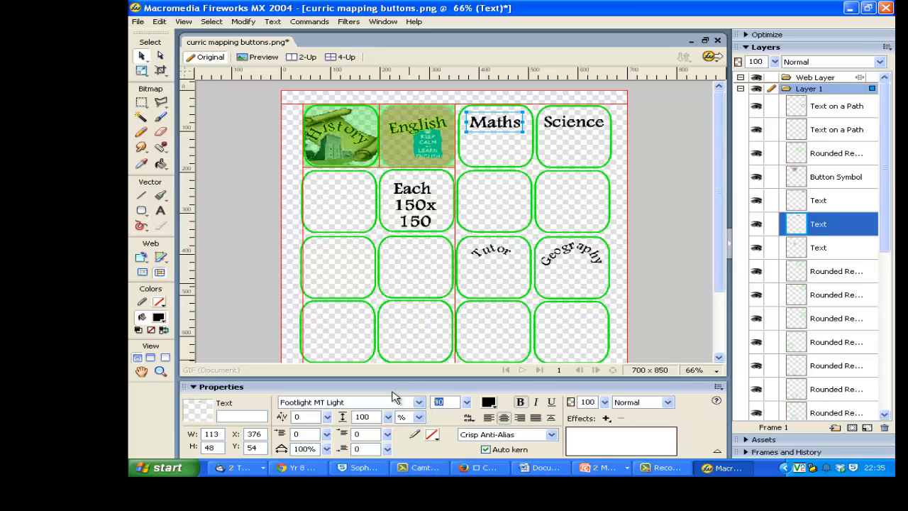
{"action": "type", "text": "30"}
{"action": "key", "text": "Return"}
{"action": "left_click", "coordinate": [575, 122]}
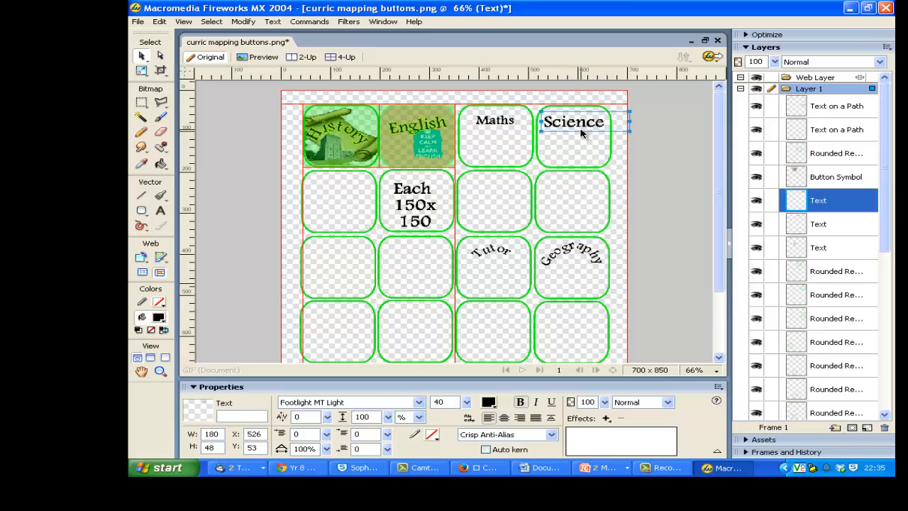
{"action": "type", "text": "30"}
{"action": "key", "text": "Return"}
Edit the English button symbol and set its Up state text to size 30.
{"action": "left_click", "coordinate": [417, 130]}
{"action": "double_click", "coordinate": [417, 129]}
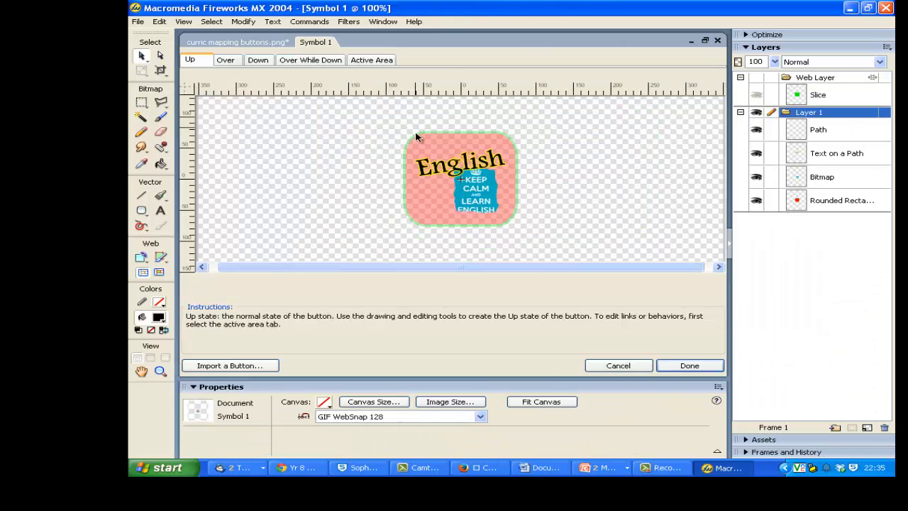
{"action": "left_click", "coordinate": [450, 173]}
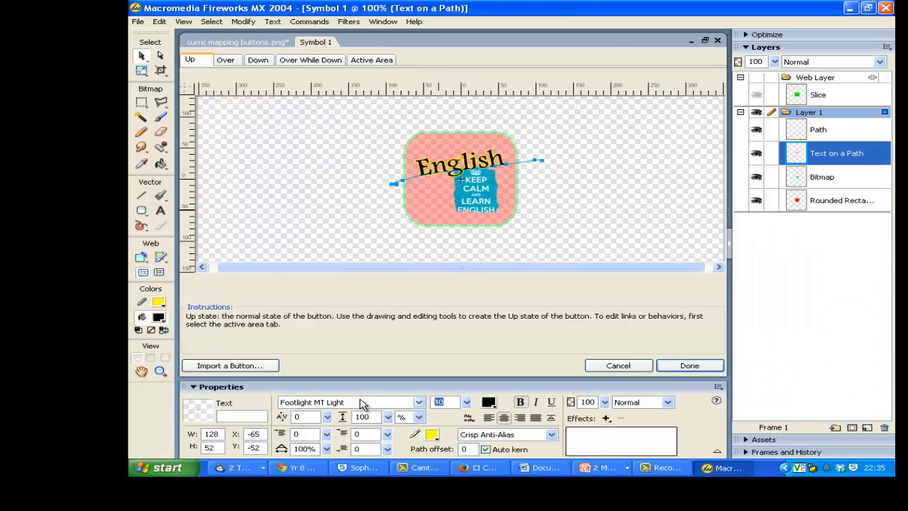
{"action": "type", "text": "30"}
{"action": "key", "text": "Return"}
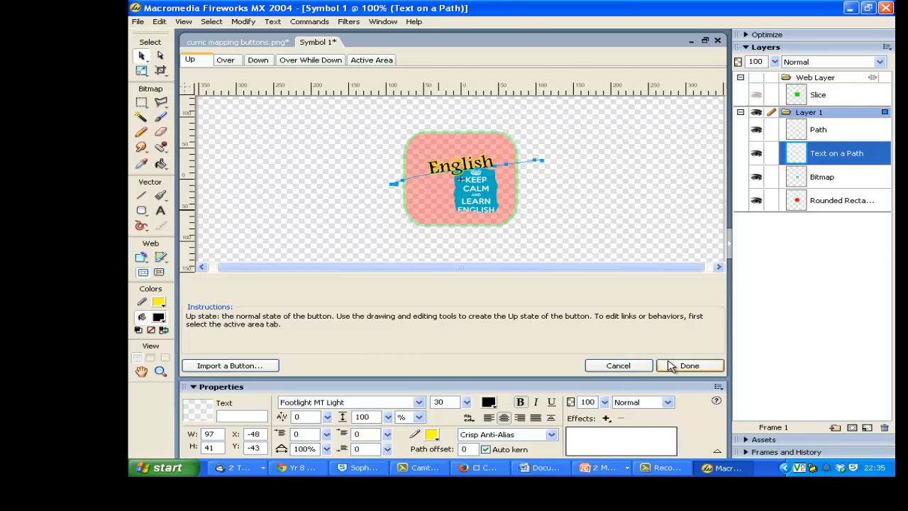
{"action": "left_click", "coordinate": [671, 366]}
Edit the History button symbol and set its Up state text to size 30.
{"action": "double_click", "coordinate": [346, 121]}
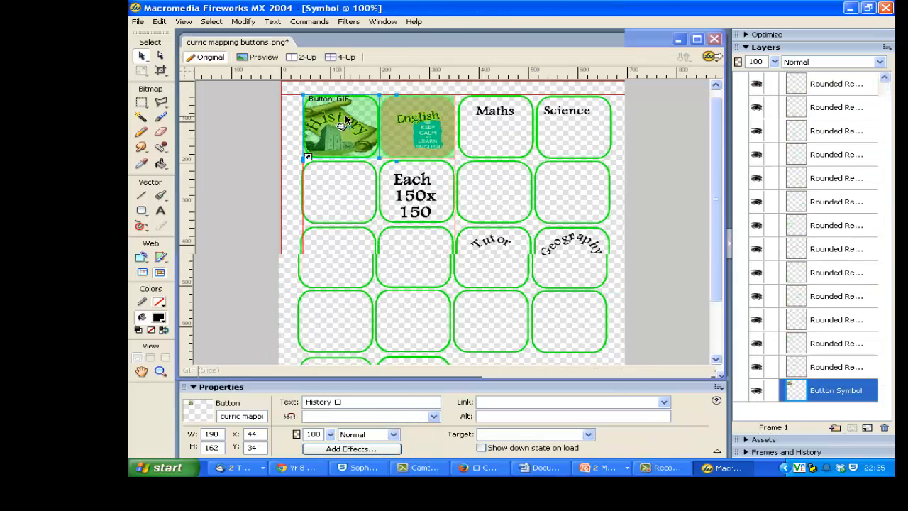
{"action": "left_click", "coordinate": [441, 173]}
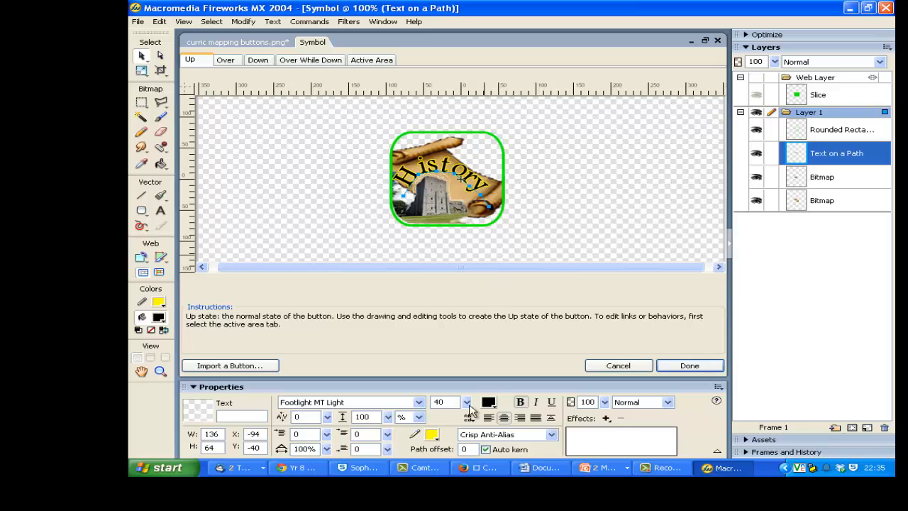
{"action": "left_click_drag", "start_coordinate": [447, 402], "coordinate": [318, 401]}
{"action": "type", "text": "30"}
{"action": "key", "text": "Return"}
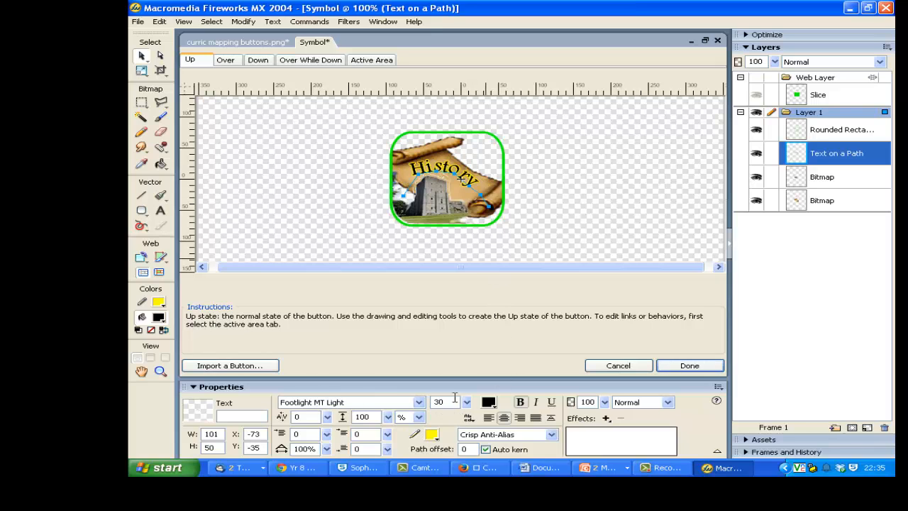
{"action": "left_click", "coordinate": [675, 367]}
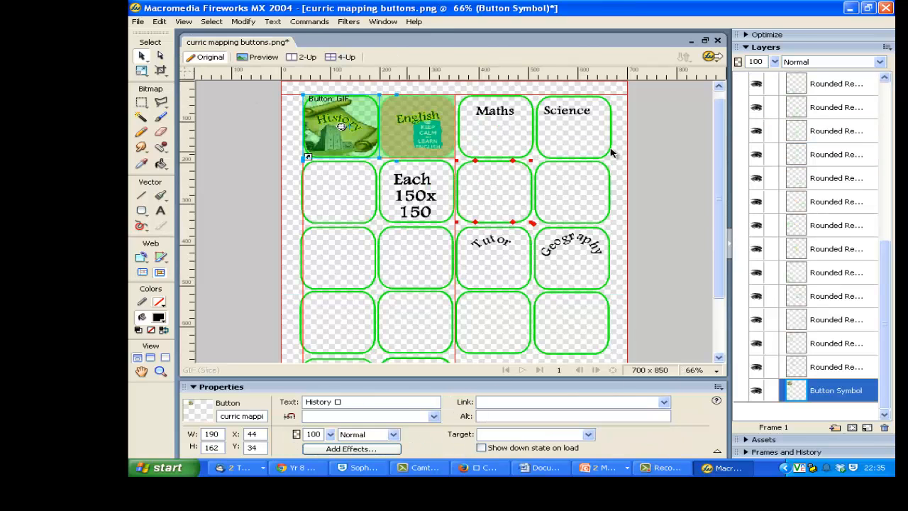
Give the curved Geography and Tutor texts a yellow stroke.
{"action": "left_click", "coordinate": [655, 142]}
{"action": "left_click", "coordinate": [577, 234]}
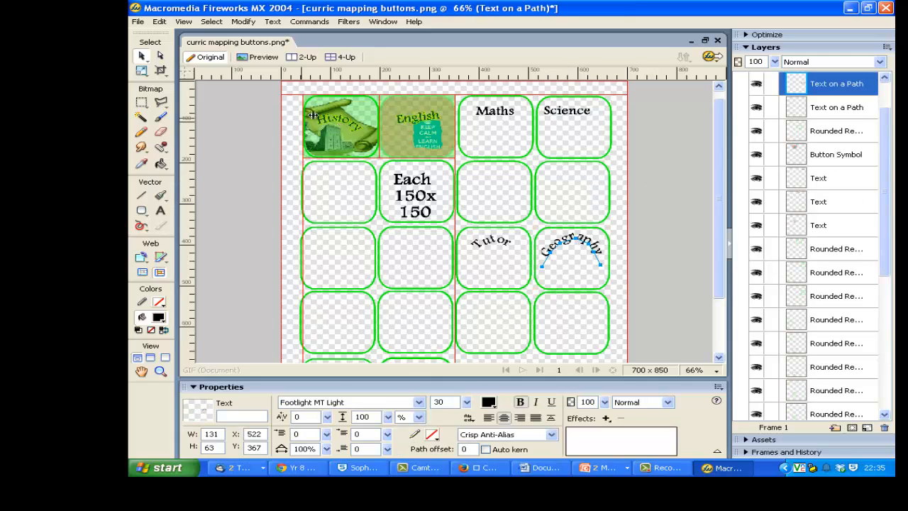
{"action": "left_click", "coordinate": [433, 434]}
{"action": "left_click", "coordinate": [438, 374]}
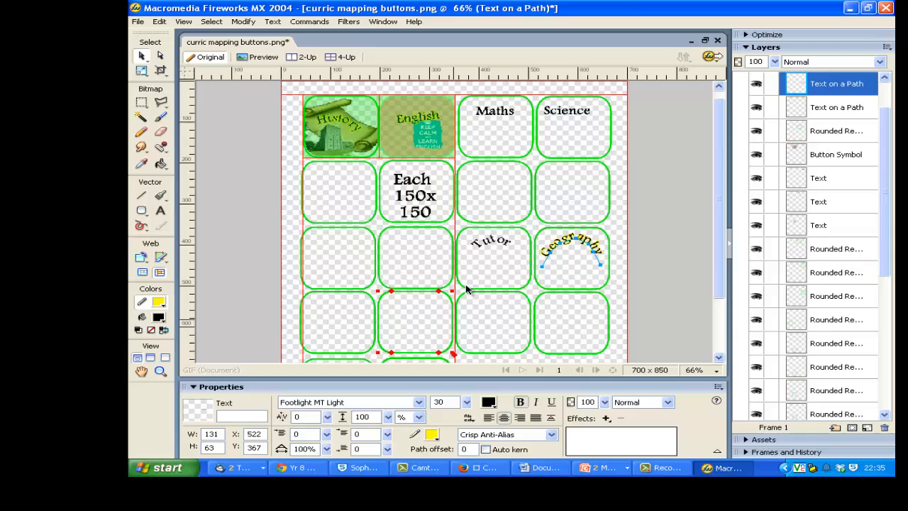
{"action": "left_click", "coordinate": [492, 242]}
{"action": "left_click", "coordinate": [434, 434]}
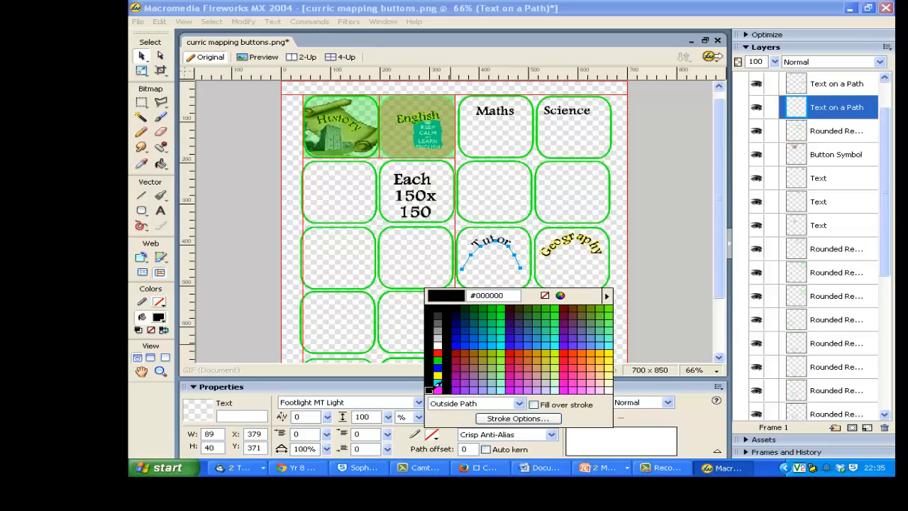
{"action": "left_click", "coordinate": [438, 374]}
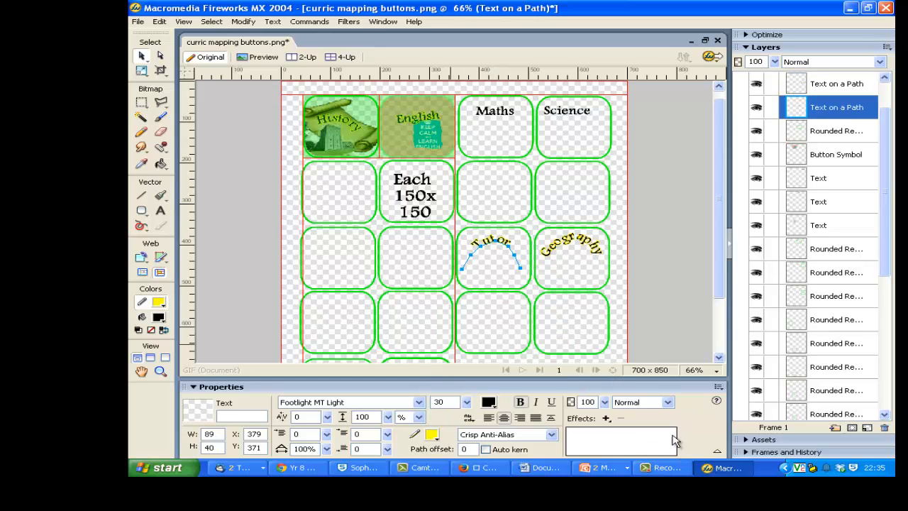
{"action": "left_click", "coordinate": [663, 295]}
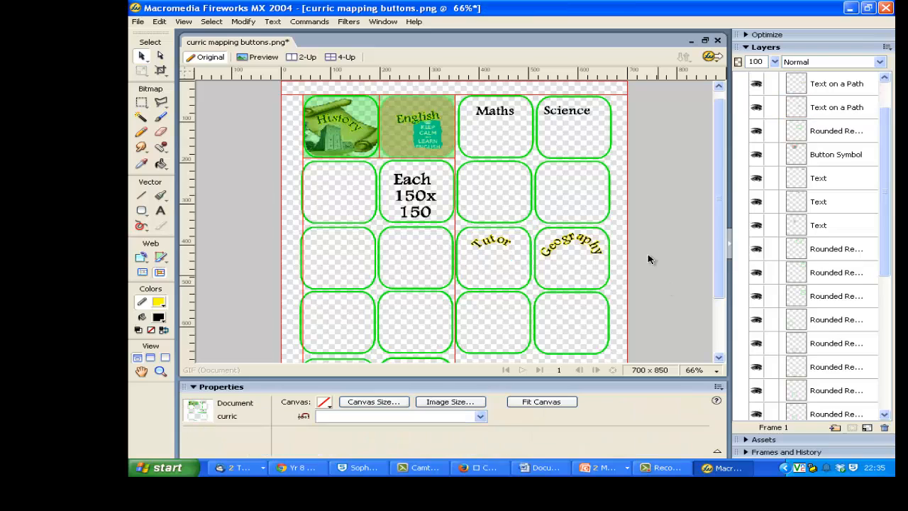
Select the Geography text together with its rounded rectangle and convert them into a symbol of type Button.
{"action": "left_click", "coordinate": [558, 250]}
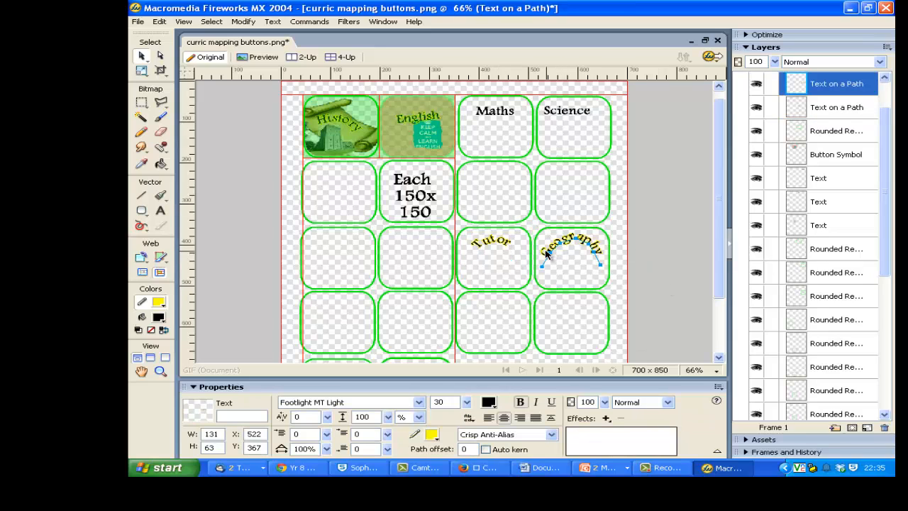
{"action": "left_click", "coordinate": [539, 241]}
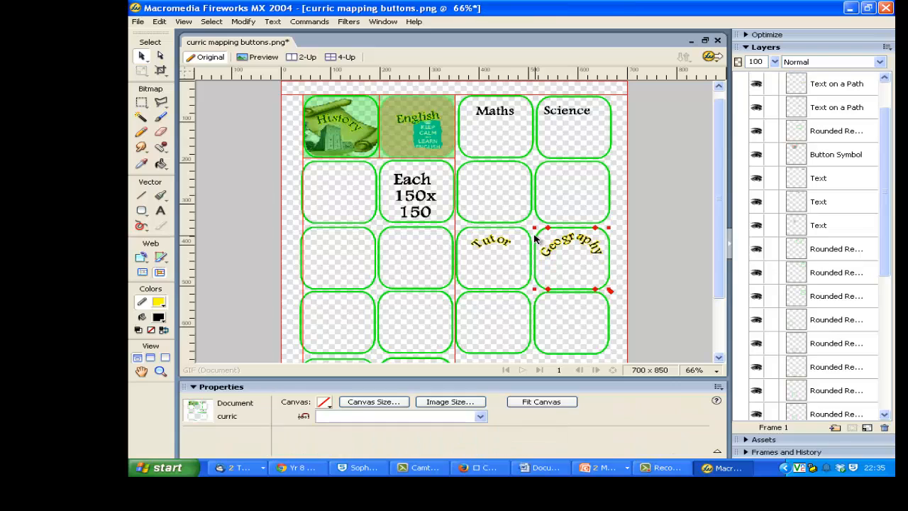
{"action": "left_click", "coordinate": [535, 239]}
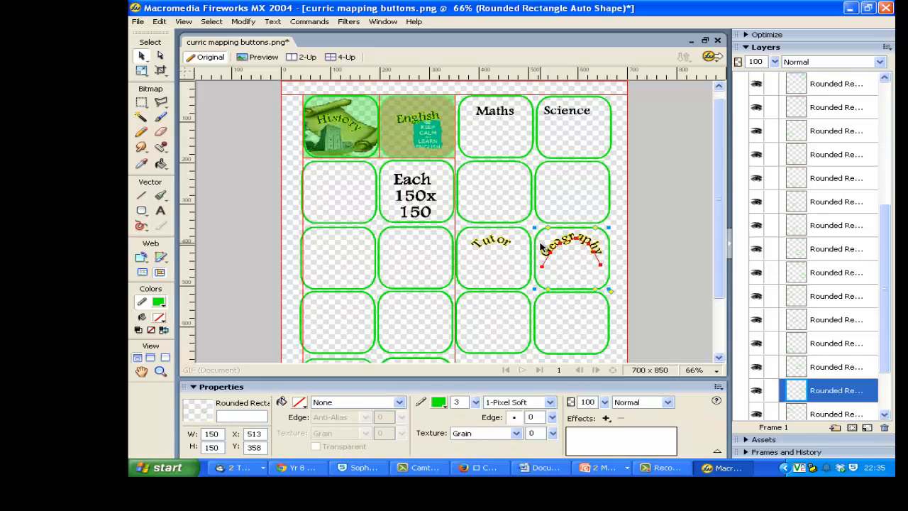
{"action": "left_click", "coordinate": [556, 248], "text": "shift"}
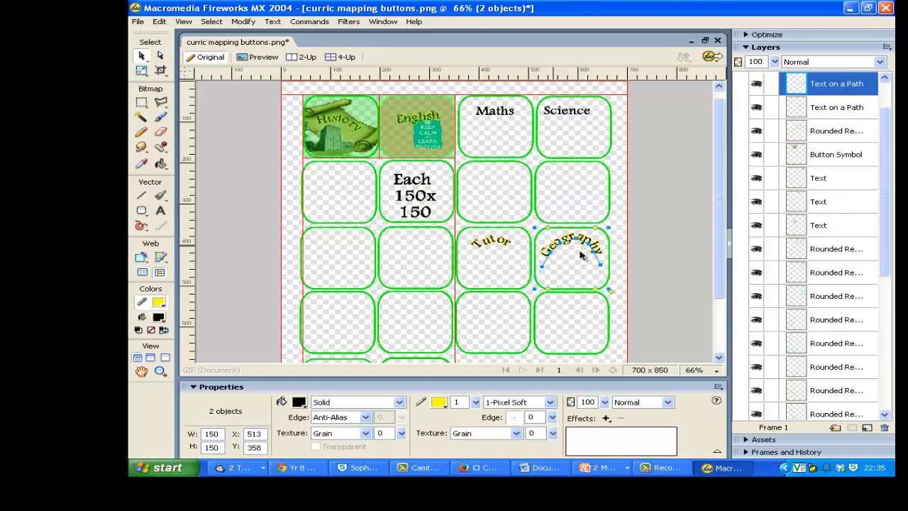
{"action": "key", "text": "F8"}
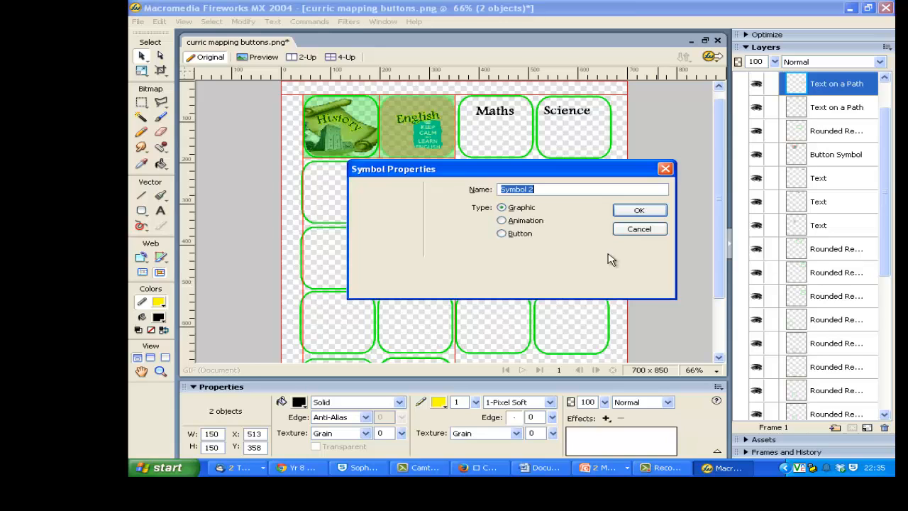
{"action": "left_click", "coordinate": [527, 237]}
{"action": "left_click", "coordinate": [640, 216]}
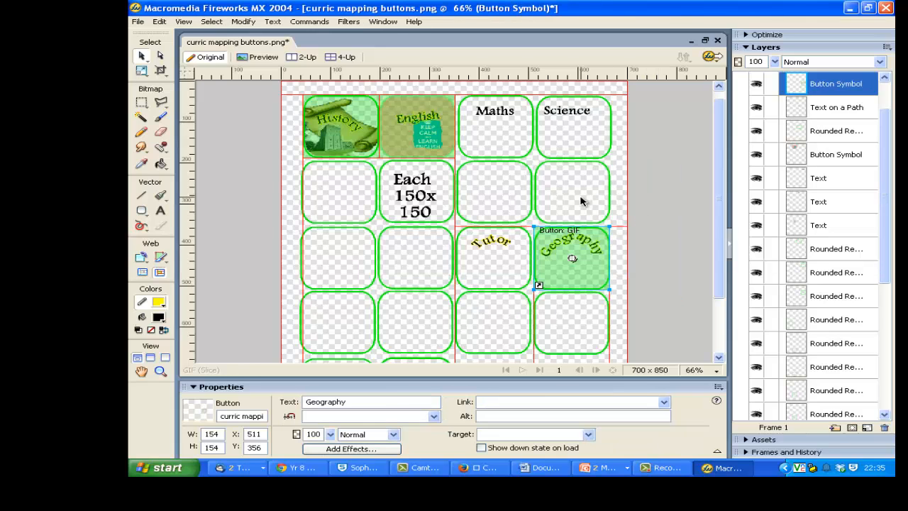
Build the Geography button's Over state from its Up graphic, with a cyan #00FFFF stroke on the text.
{"action": "double_click", "coordinate": [574, 259]}
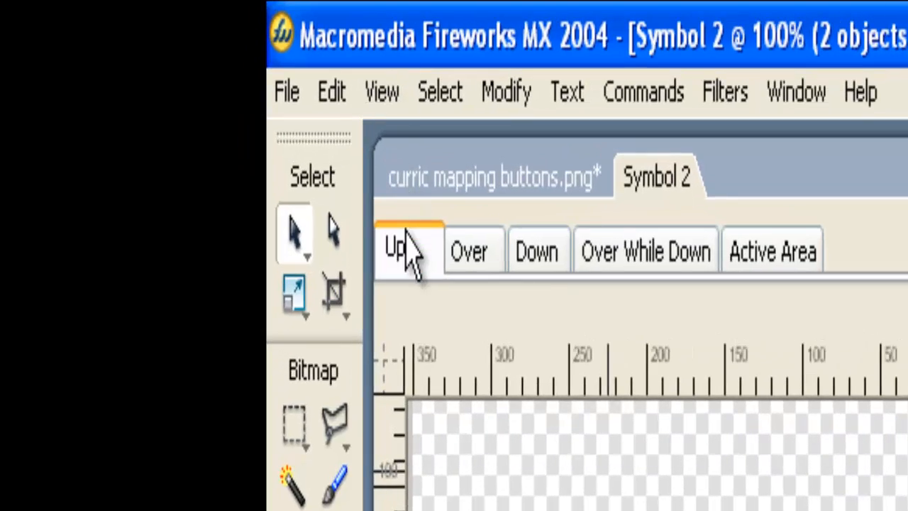
{"action": "left_click", "coordinate": [410, 206]}
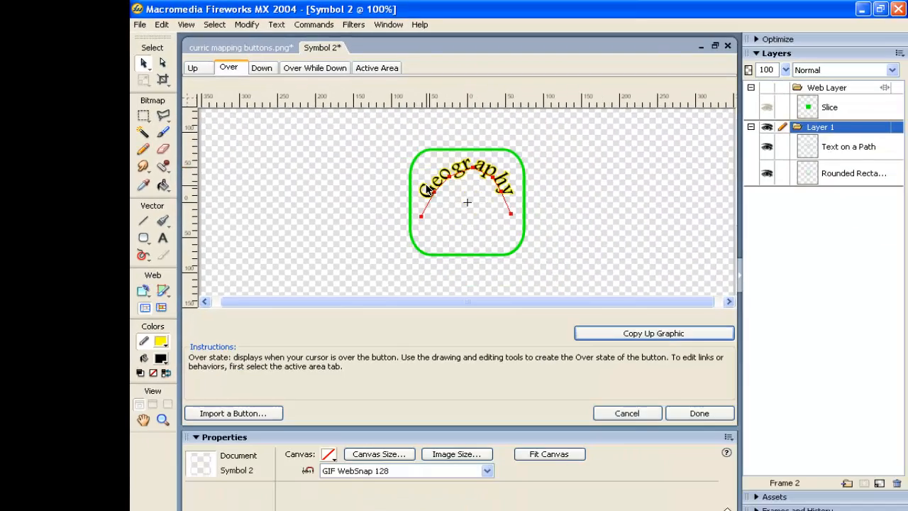
{"action": "left_click", "coordinate": [467, 174]}
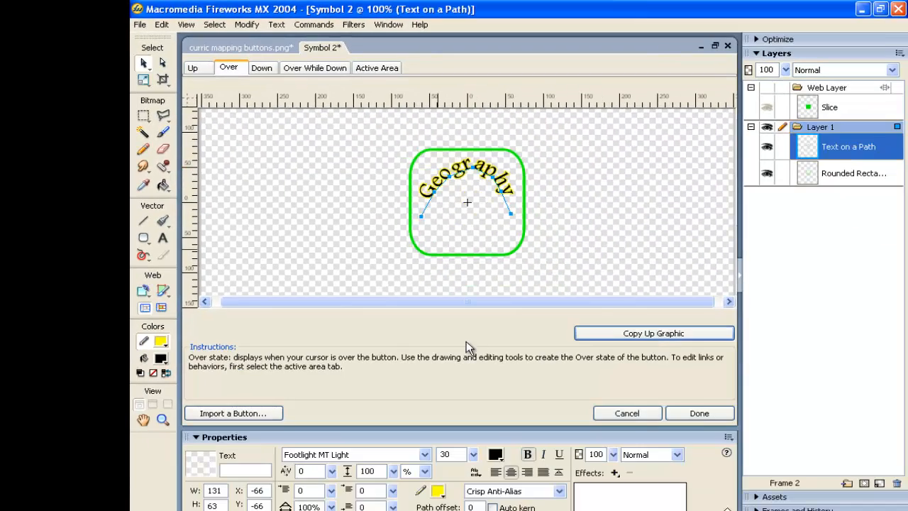
{"action": "left_click", "coordinate": [438, 491]}
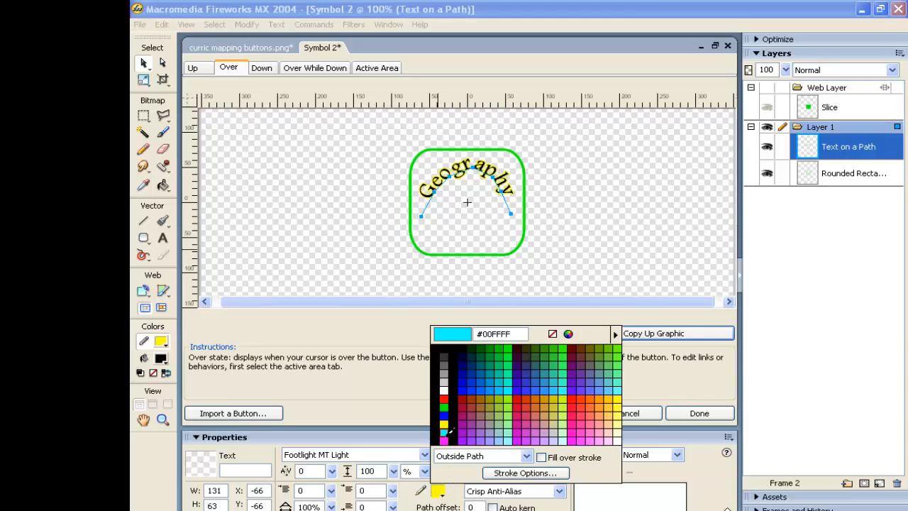
{"action": "left_click", "coordinate": [451, 370]}
Copy the Over graphic into the Geography button's Down state.
{"action": "left_click", "coordinate": [264, 68]}
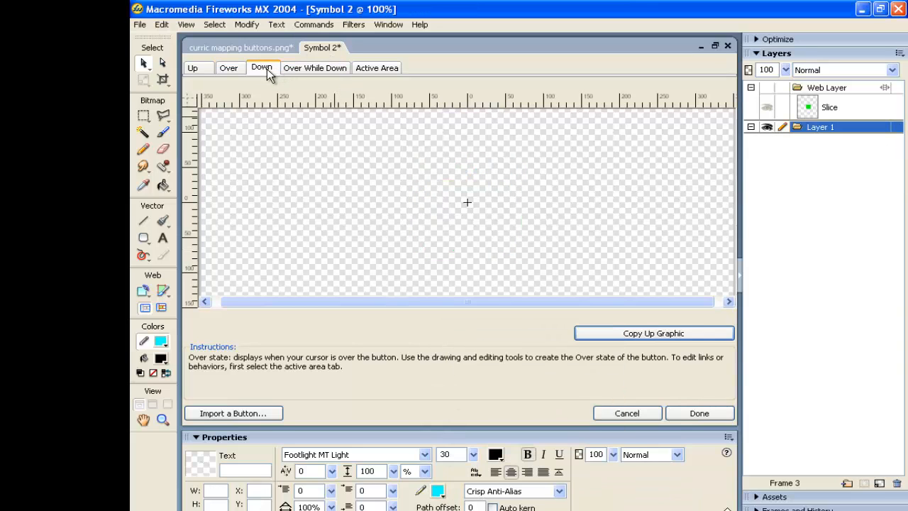
{"action": "left_click", "coordinate": [653, 334]}
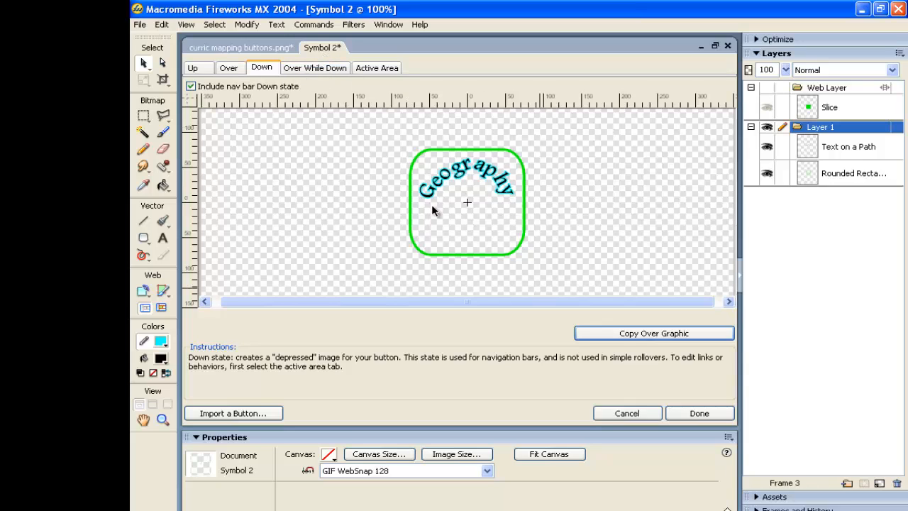
Copy the Down graphic into the Geography button's Over While Down state.
{"action": "left_click", "coordinate": [317, 68]}
{"action": "left_click", "coordinate": [653, 334]}
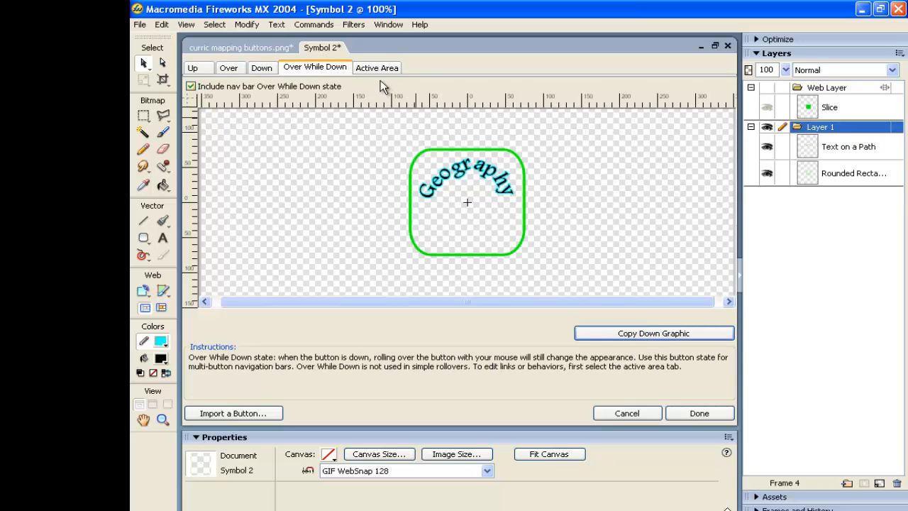
{"action": "left_click", "coordinate": [374, 68]}
{"action": "left_click", "coordinate": [457, 213]}
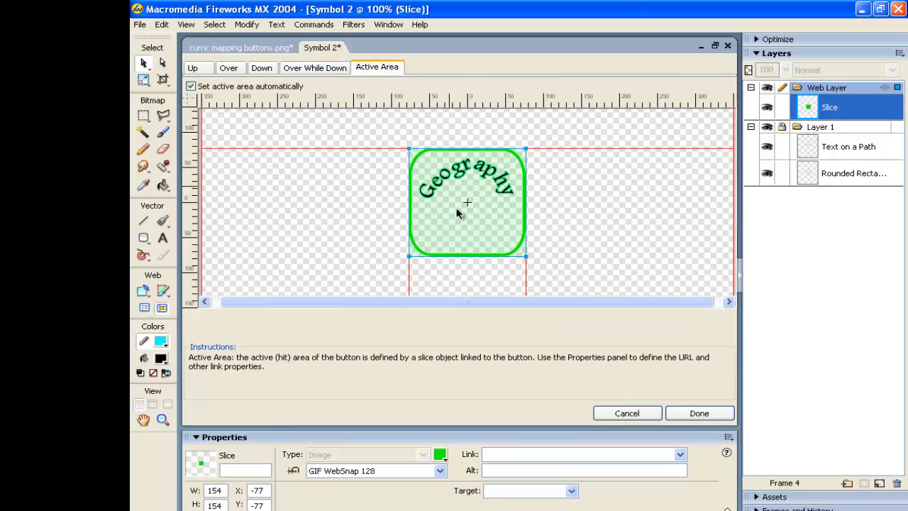
{"action": "left_click", "coordinate": [501, 454]}
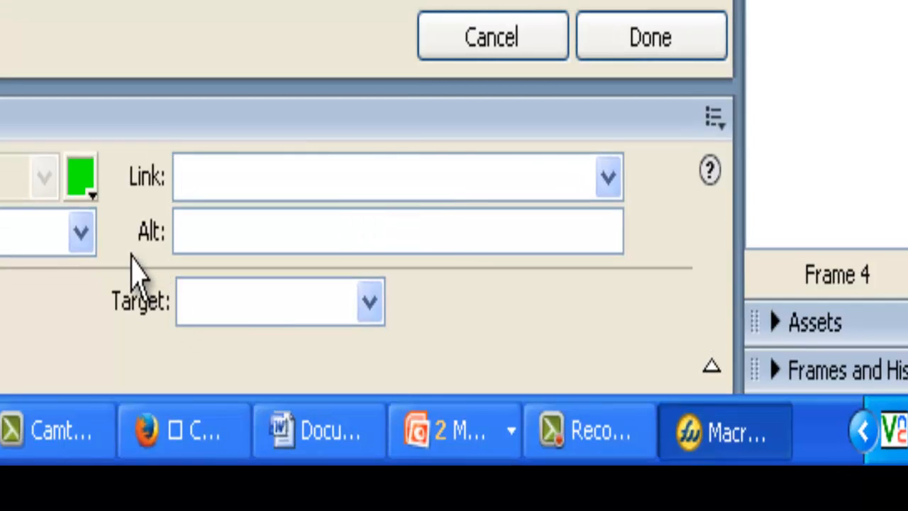
{"action": "type", "text": "http"}
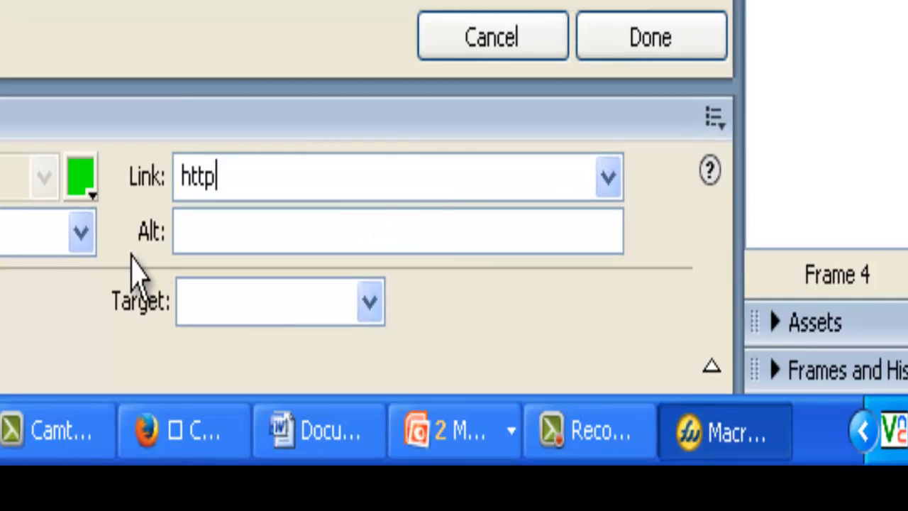
{"action": "type", "text": "://www."}
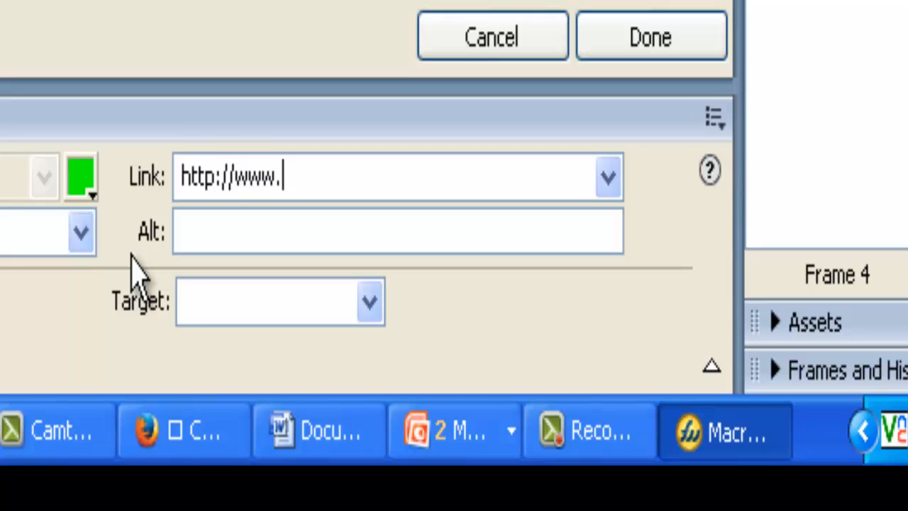
{"action": "type", "text": "kingrichardsch"}
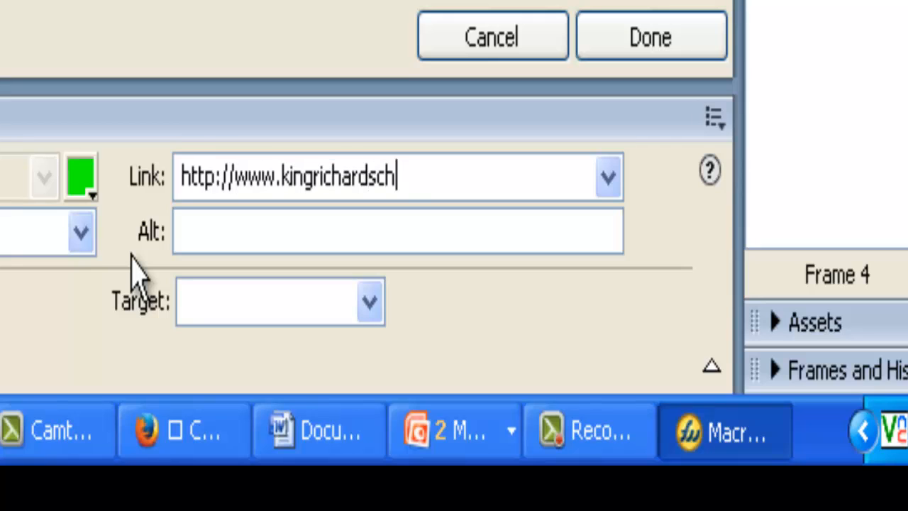
{"action": "type", "text": "ool.net"}
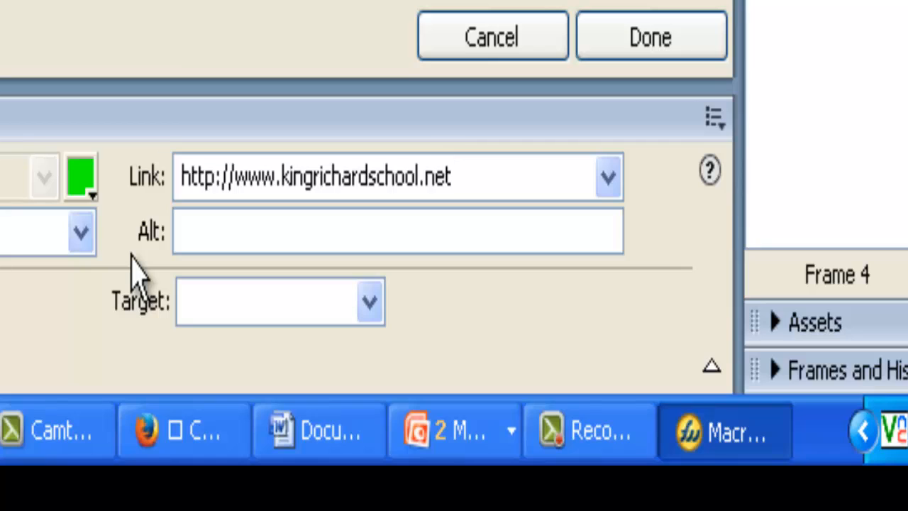
{"action": "type", "text": "/geography"}
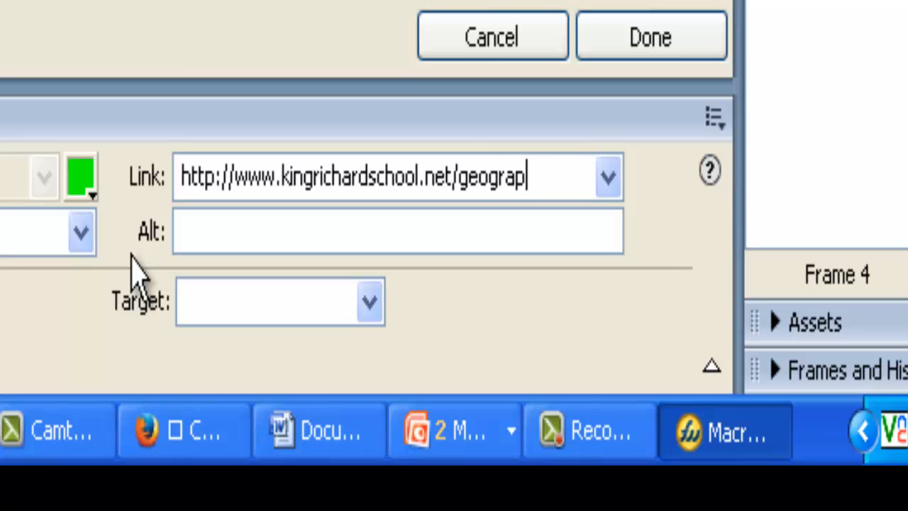